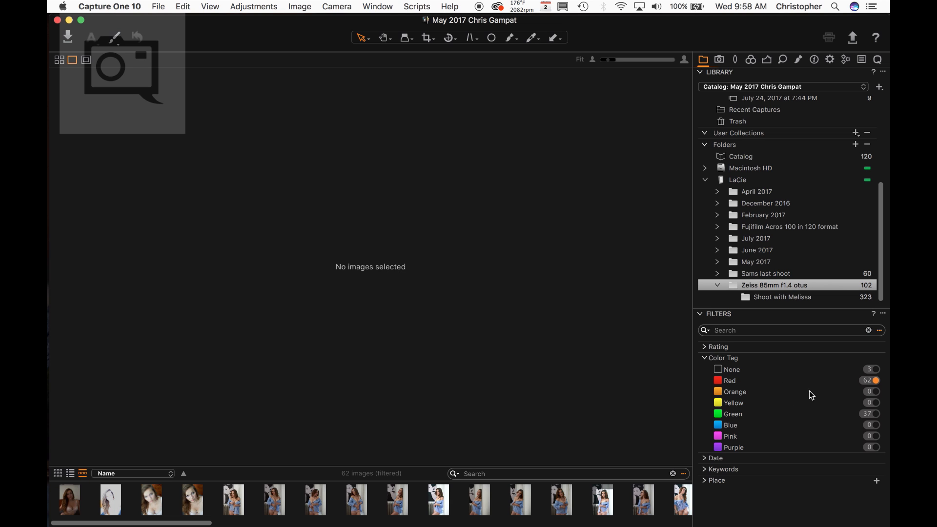
Filter the Zeiss 85mm f1.4 otus folder to green-tagged images and open DSC_0799.NEF
left_click(733, 414)
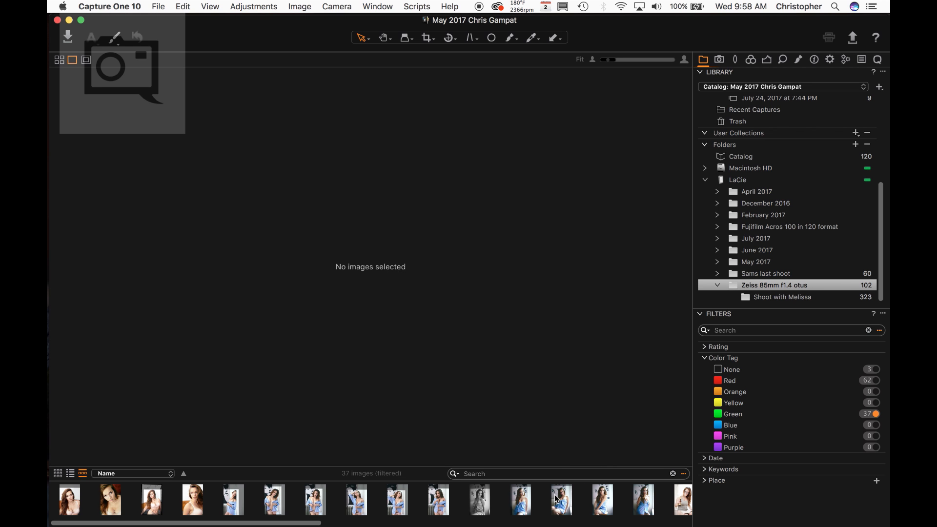
mouse_move(64, 502)
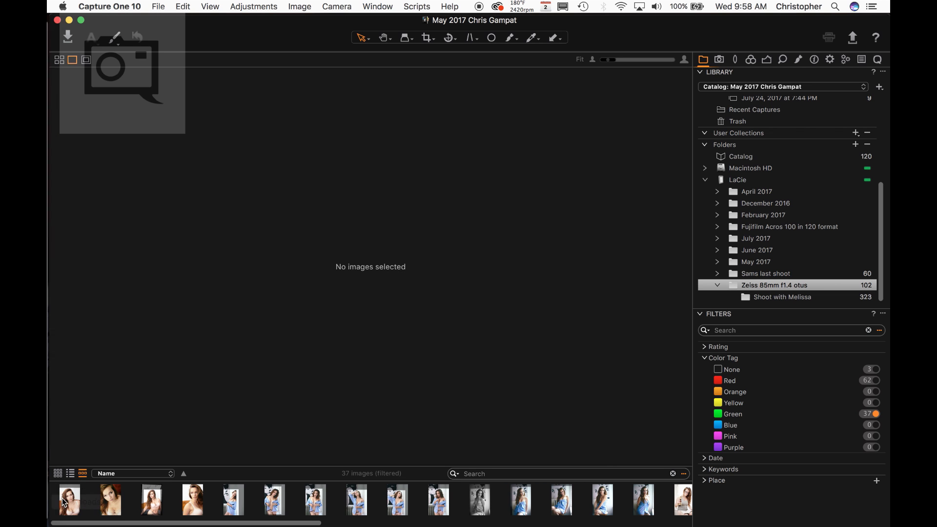
scroll(482, 501, "right", 10)
scroll(482, 501, "right", 3)
left_click(570, 507)
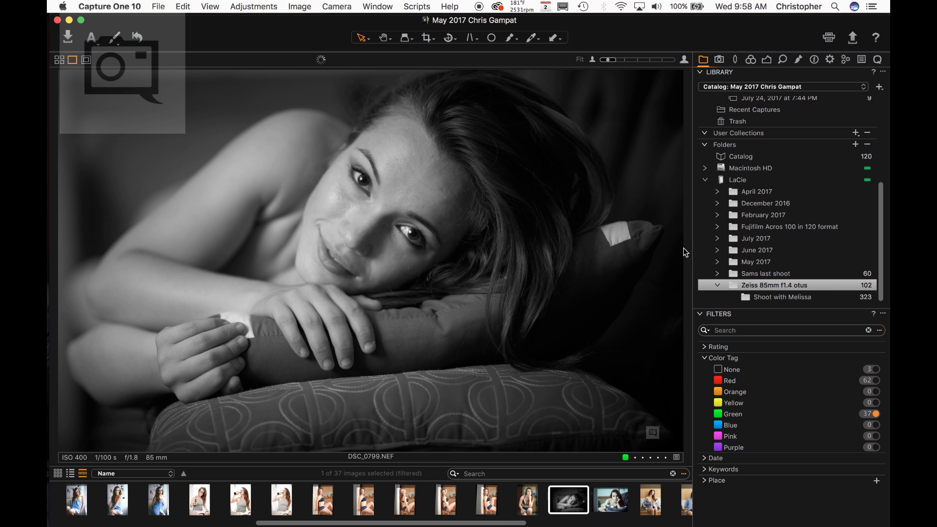
Reset all adjustments on DSC_0799.NEF to view the unedited original, and undo the reset
left_click(254, 7)
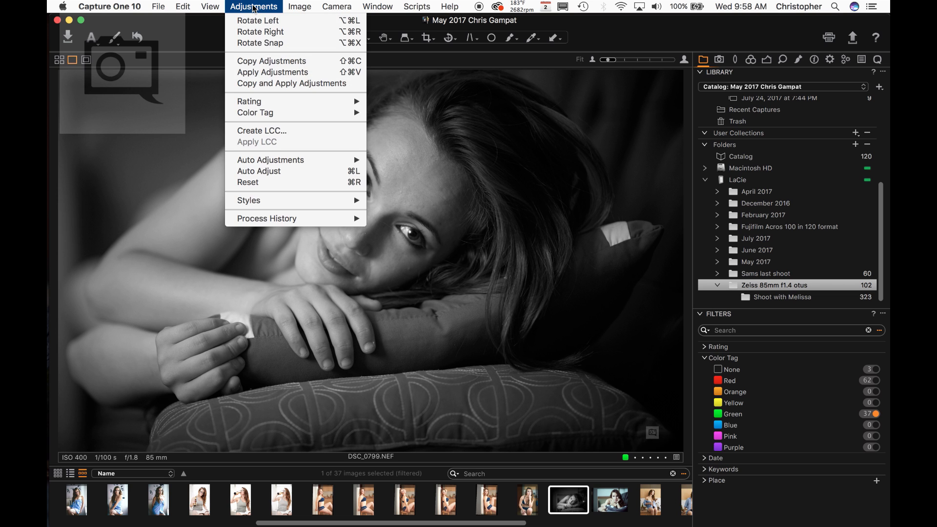
left_click(253, 7)
left_click(254, 8)
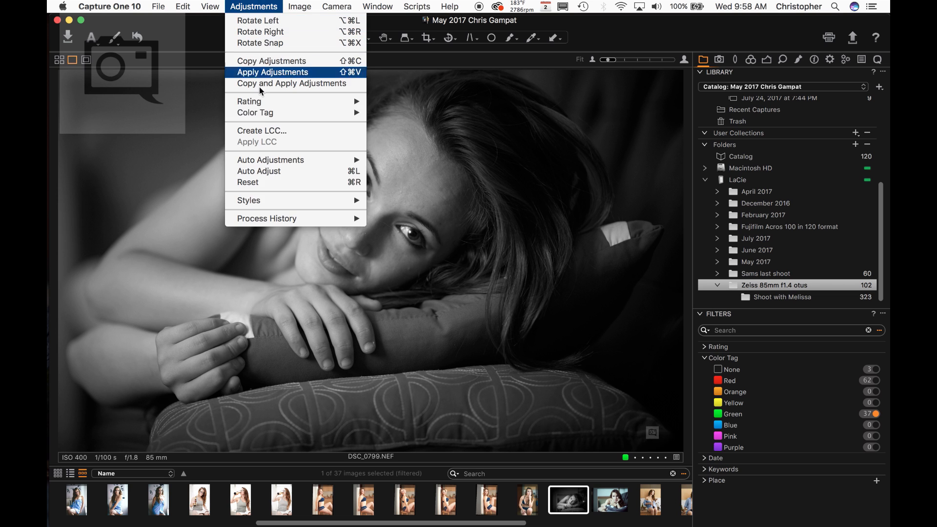
left_click(258, 187)
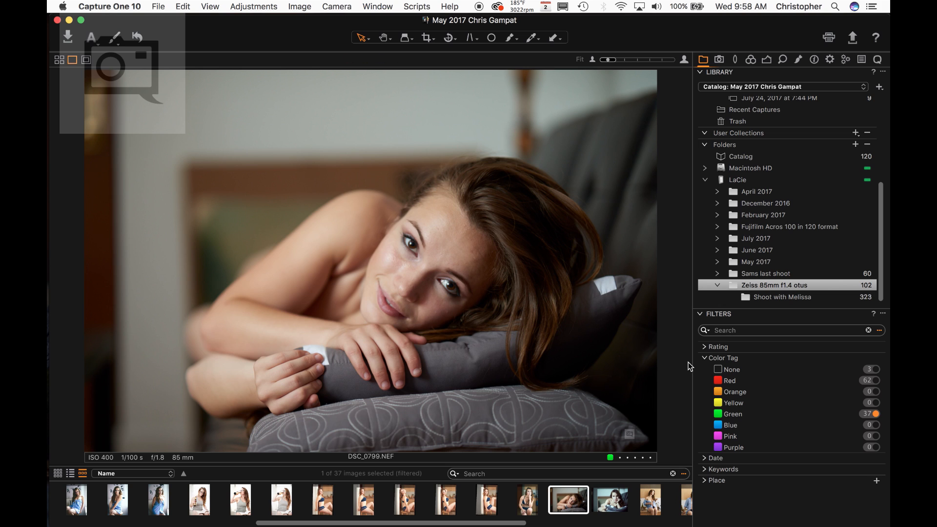
key("Right")
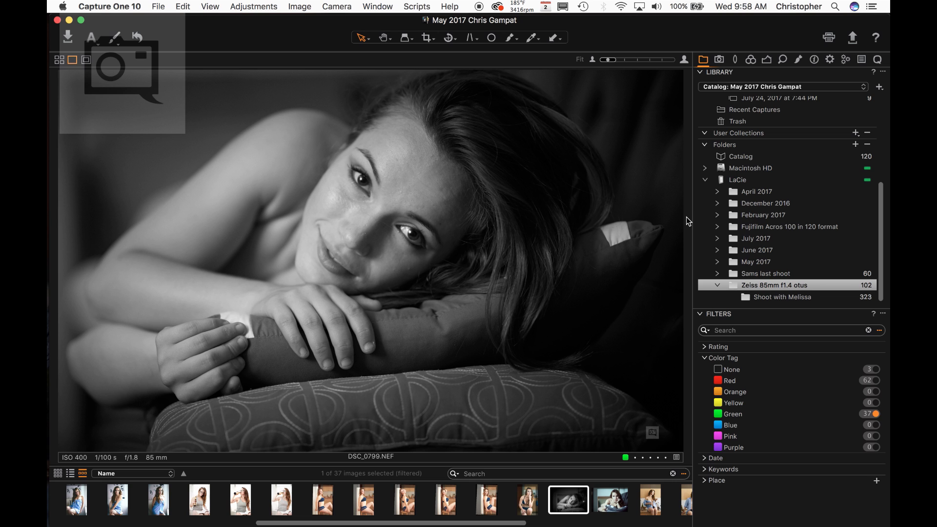
Disable the Black & White conversion on DSC_0799.NEF to show the photo in color
left_click(719, 63)
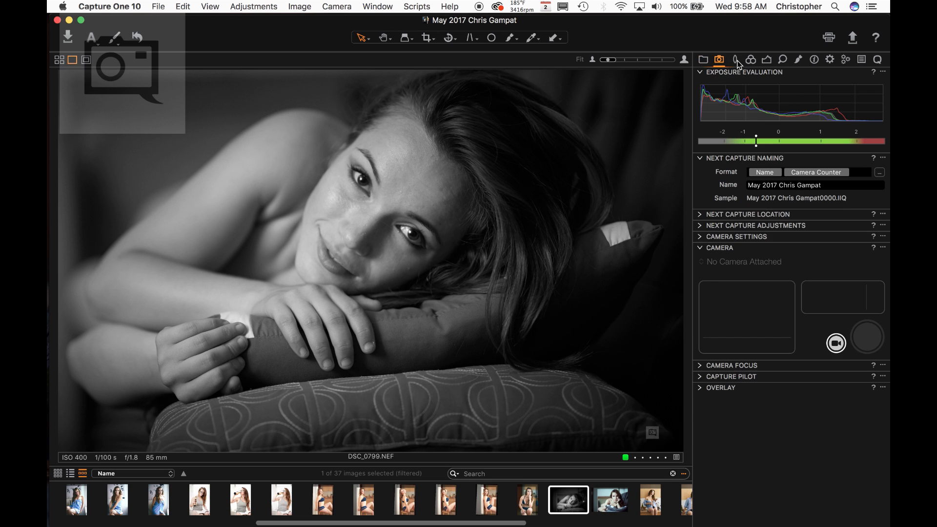
left_click(740, 65)
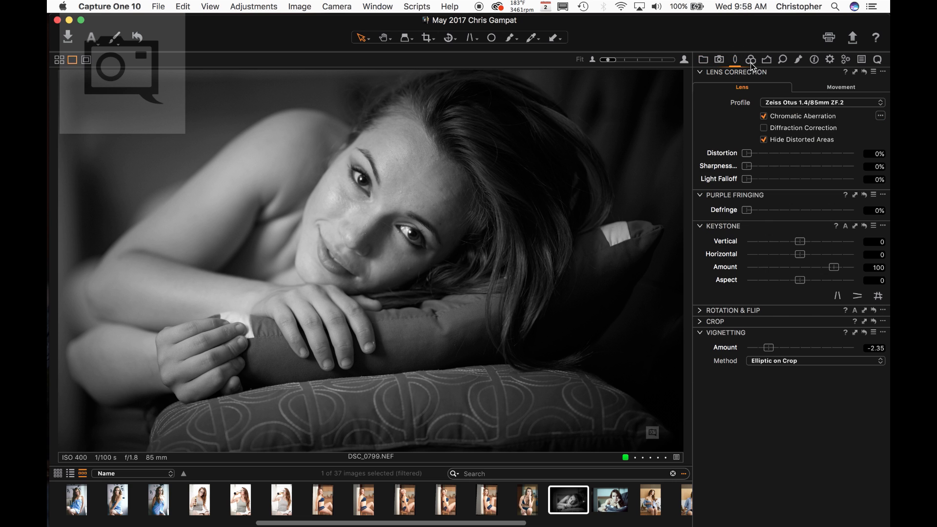
left_click(752, 63)
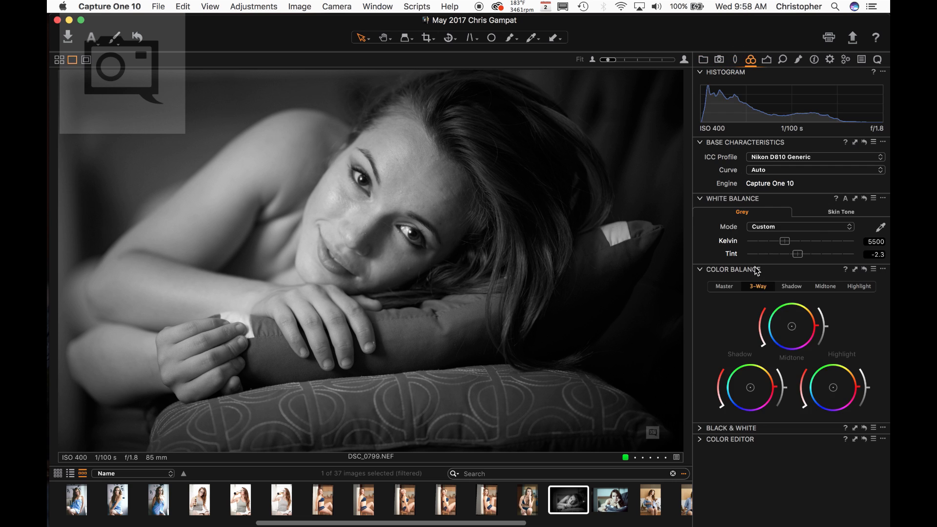
left_click(707, 428)
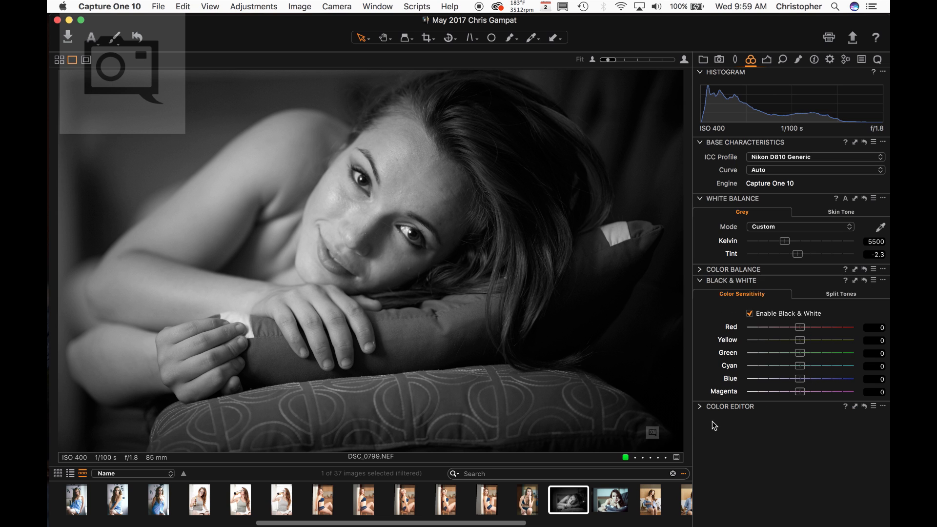
left_click(750, 314)
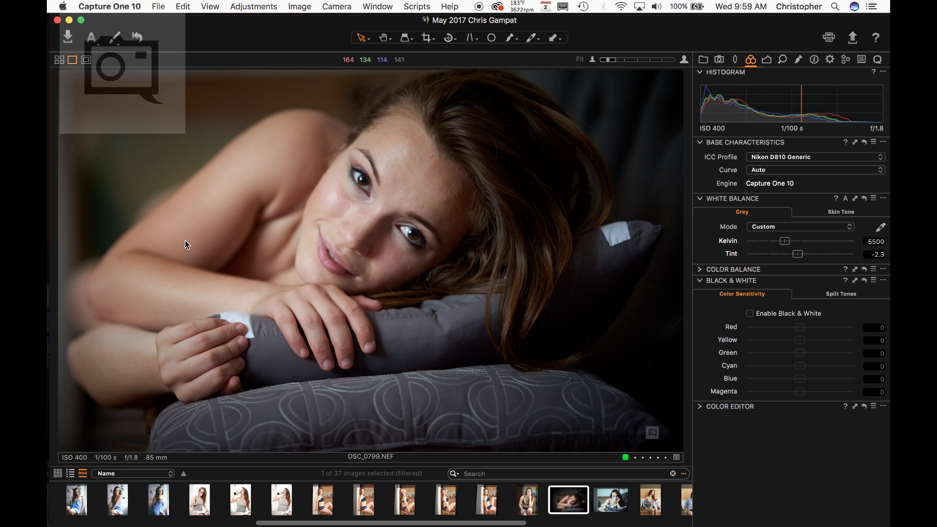
Select the yellow range in the basic Color Editor and shift its hue to 17.2
left_click(733, 60)
left_click(753, 64)
left_click(700, 272)
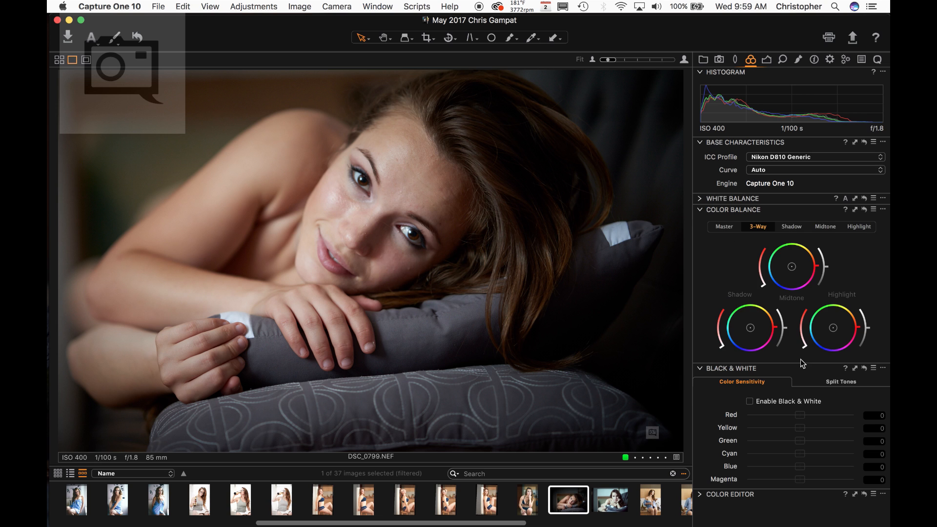
left_click(707, 371)
left_click(717, 379, "alt")
left_click(727, 381)
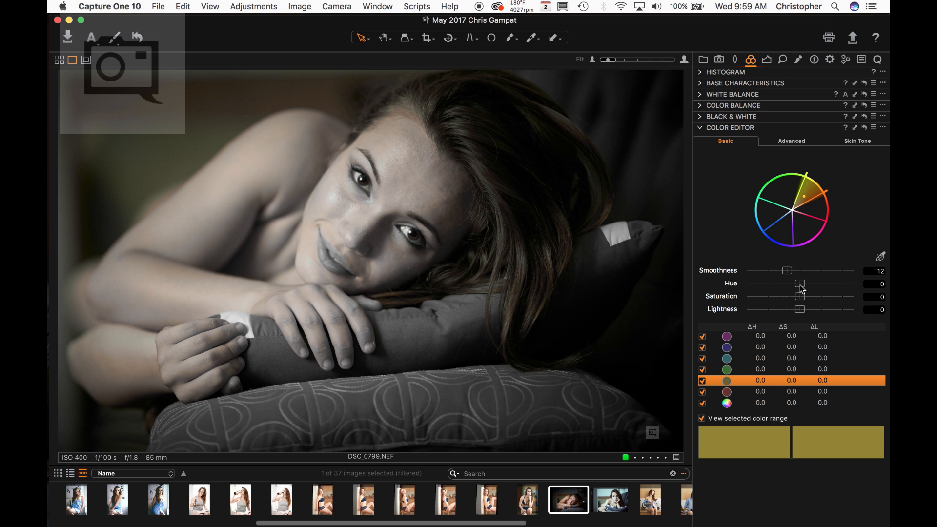
left_click_drag(801, 288, 845, 290)
Inspect the green, cyan, blue and magenta ranges in the Color Editor and turn off the selected color range view
left_click(739, 369)
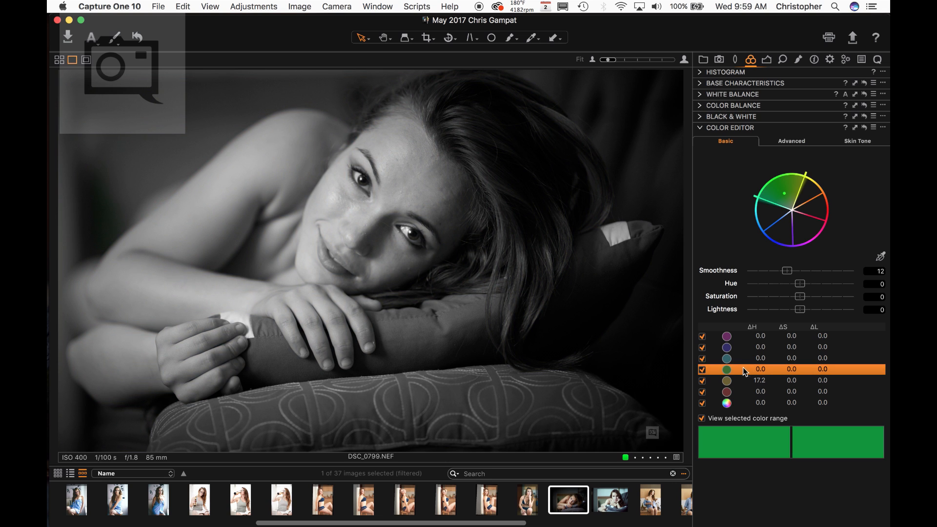
left_click(743, 362)
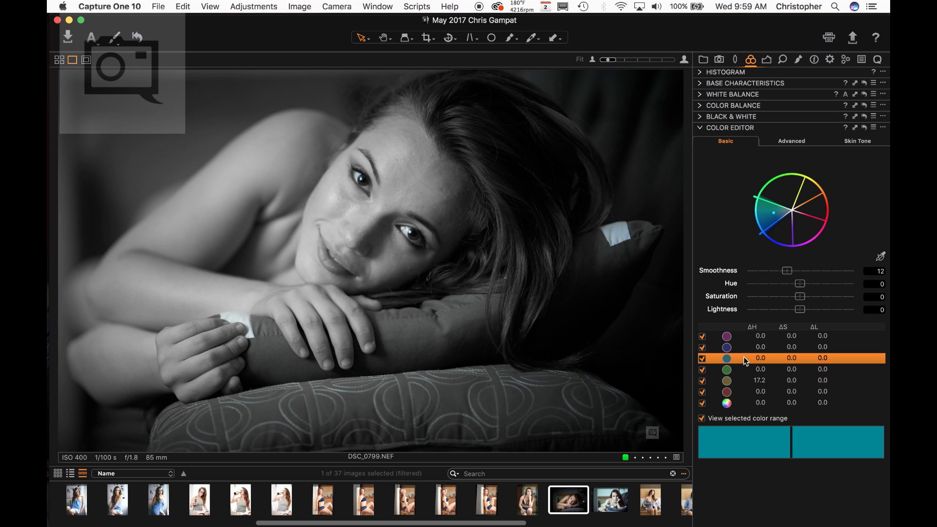
left_click(742, 346)
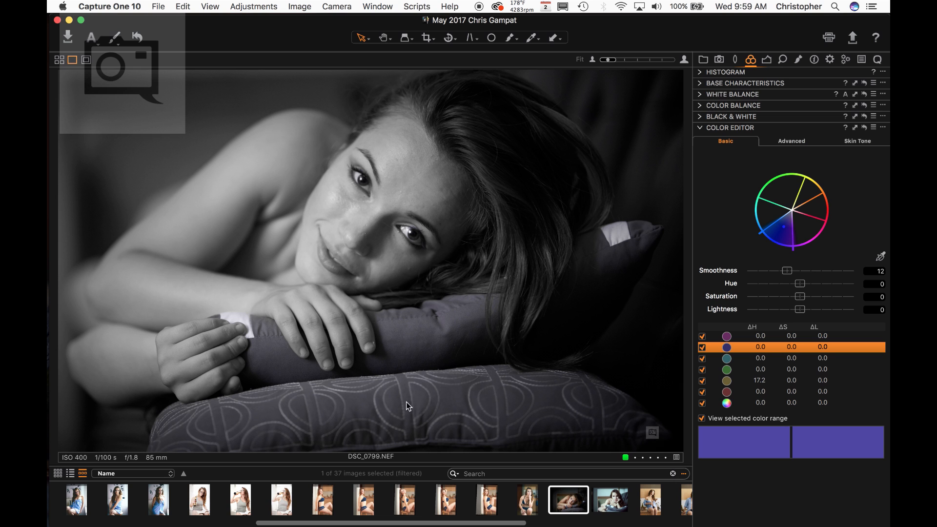
left_click(743, 337)
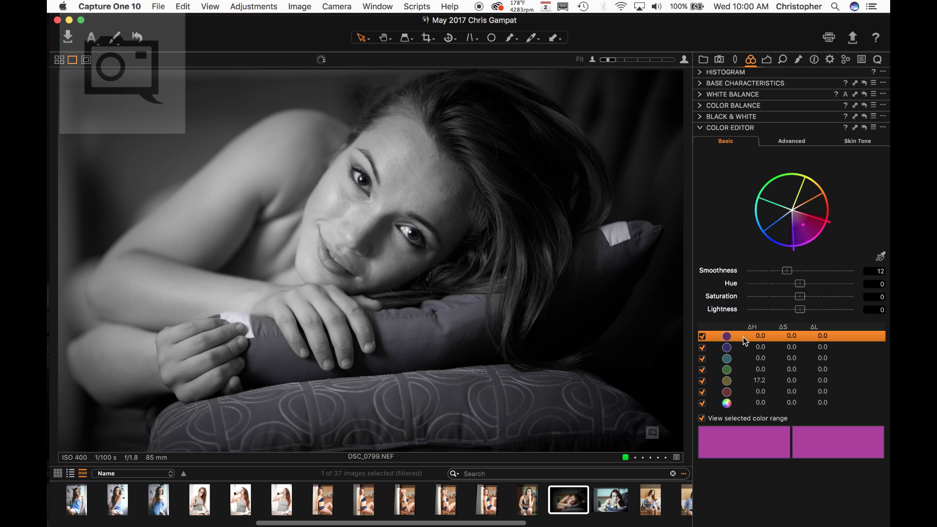
left_click(740, 418)
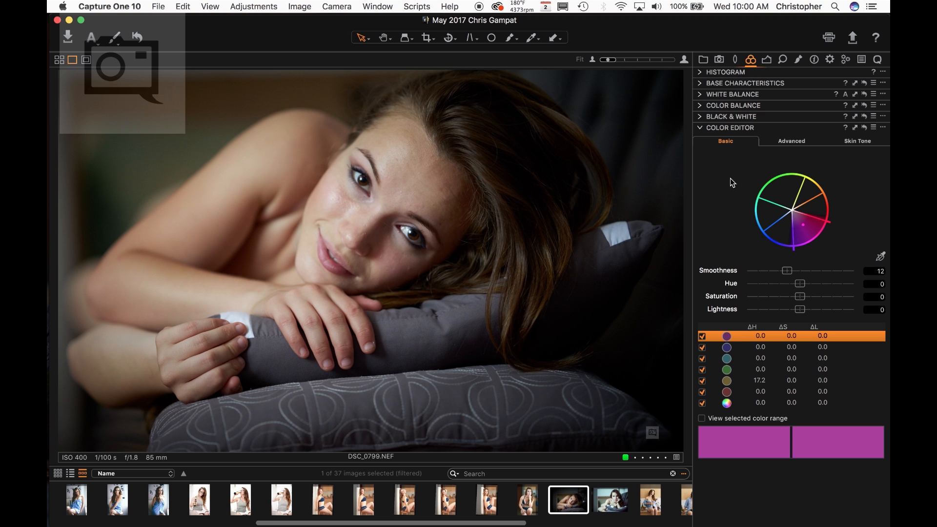
Enable Black & White on DSC_0799.NEF with all color sensitivity values at 0
left_click(701, 128)
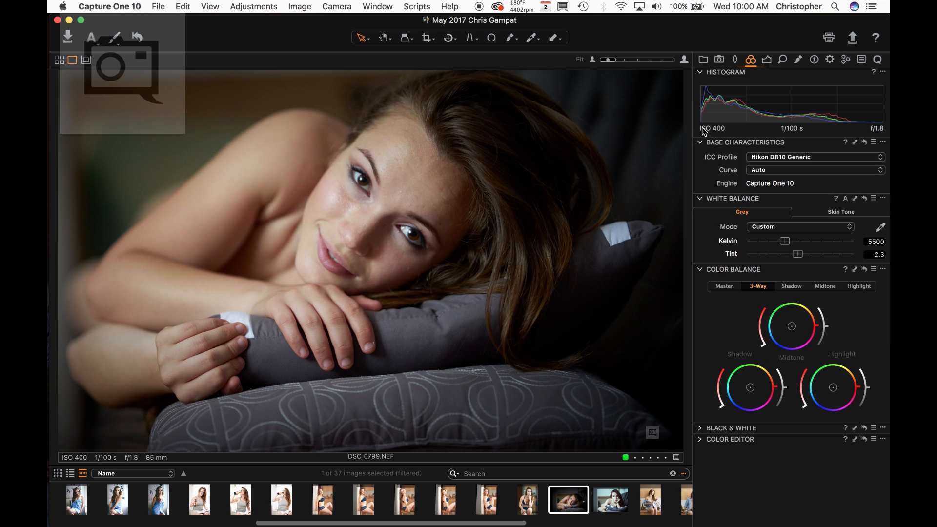
left_click(700, 269)
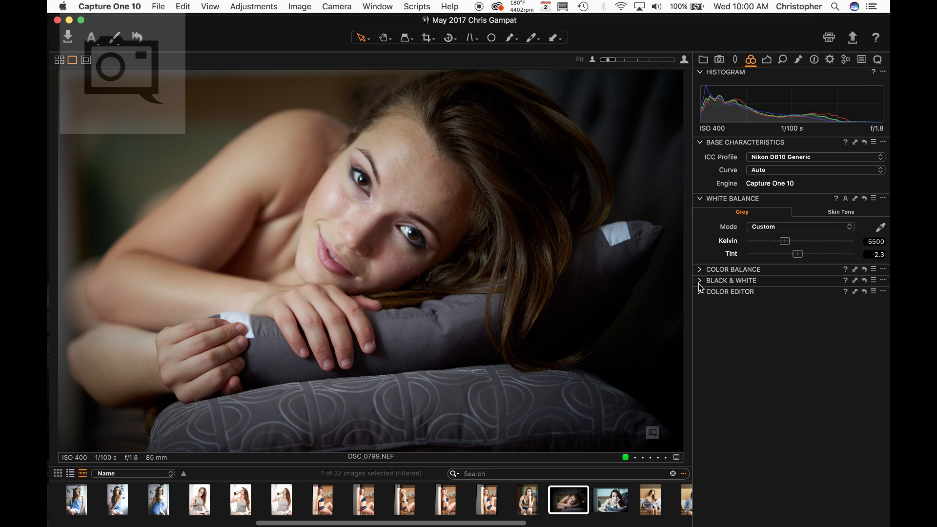
left_click(700, 281)
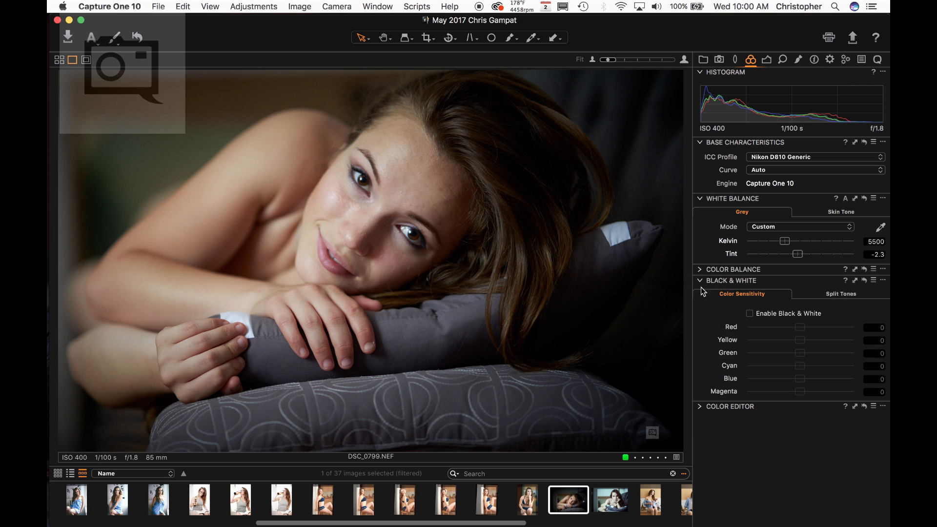
left_click(750, 315)
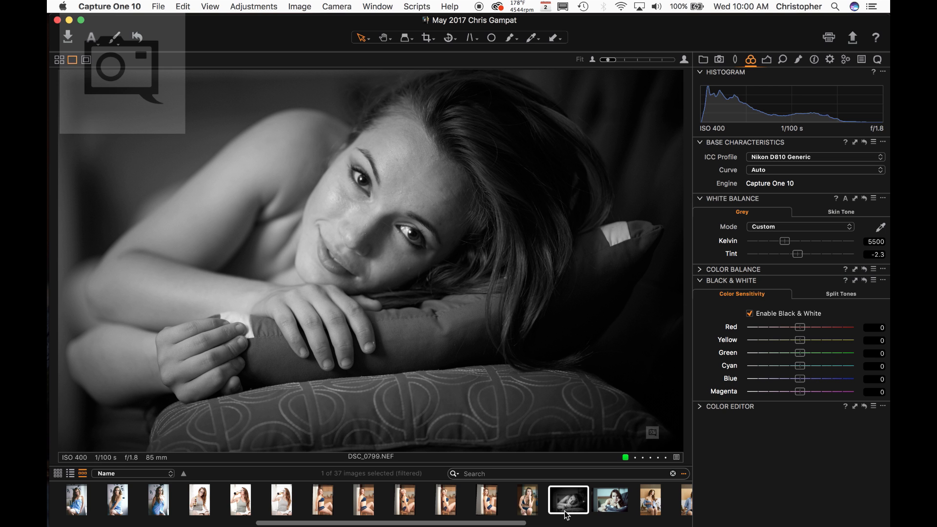
Browse the green-tagged photos around DSC_0799.NEF and back through the series to DSC_0764.NEF
key("Right")
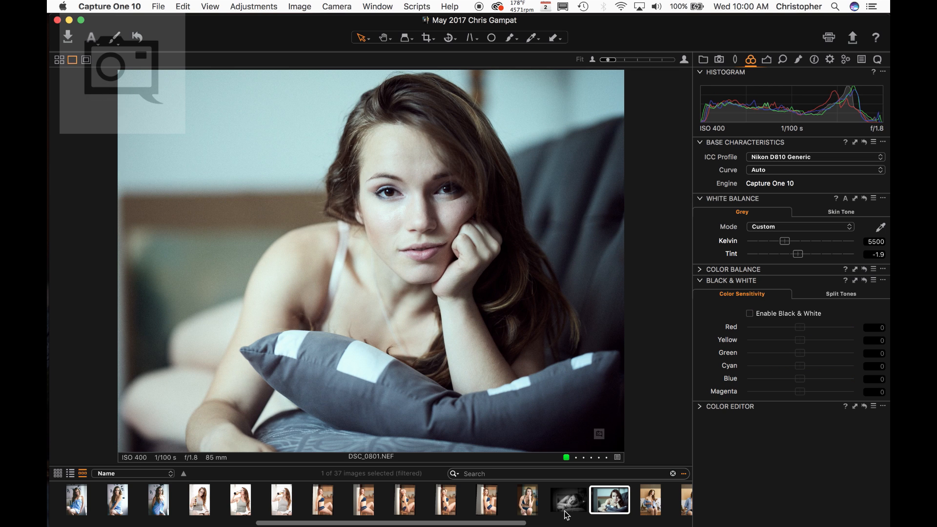
key("Left")
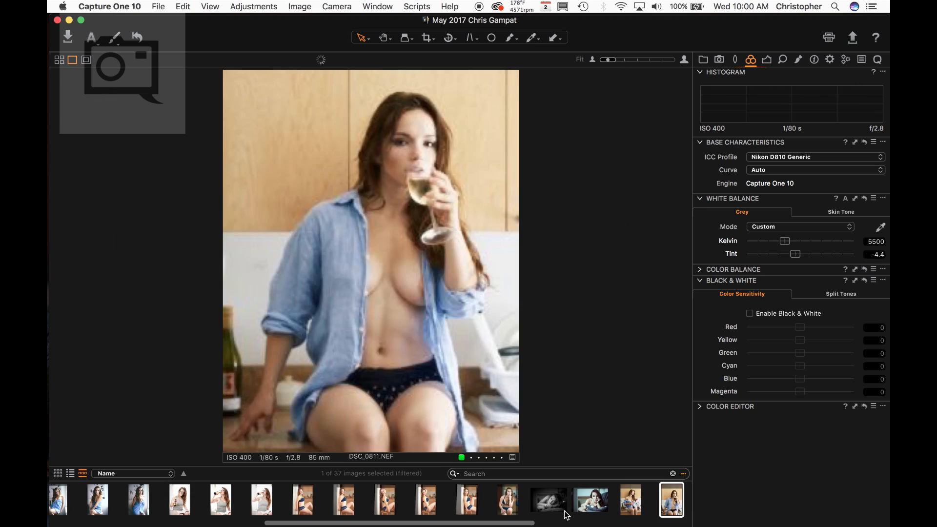
key("Left")
key("Left")
key("Left")
key("Left")
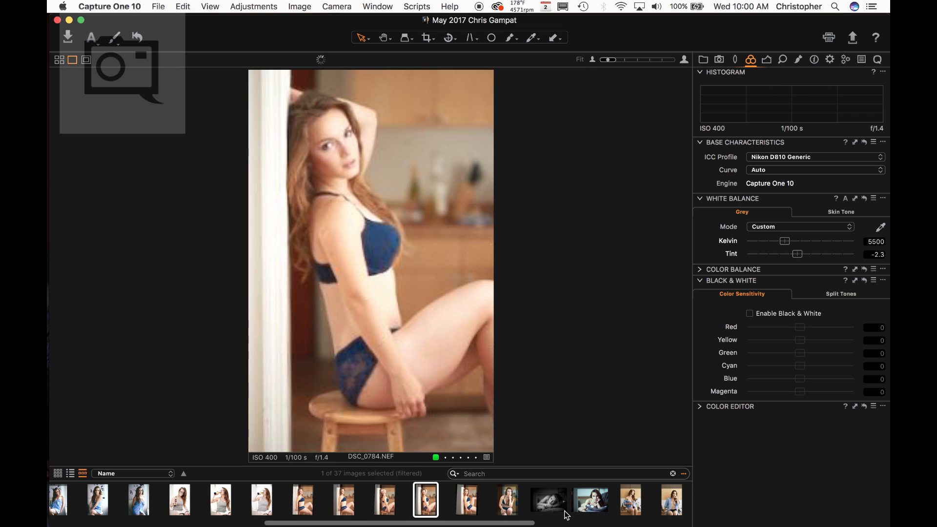
key("Left")
key("Left")
key("Left")
key("Left")
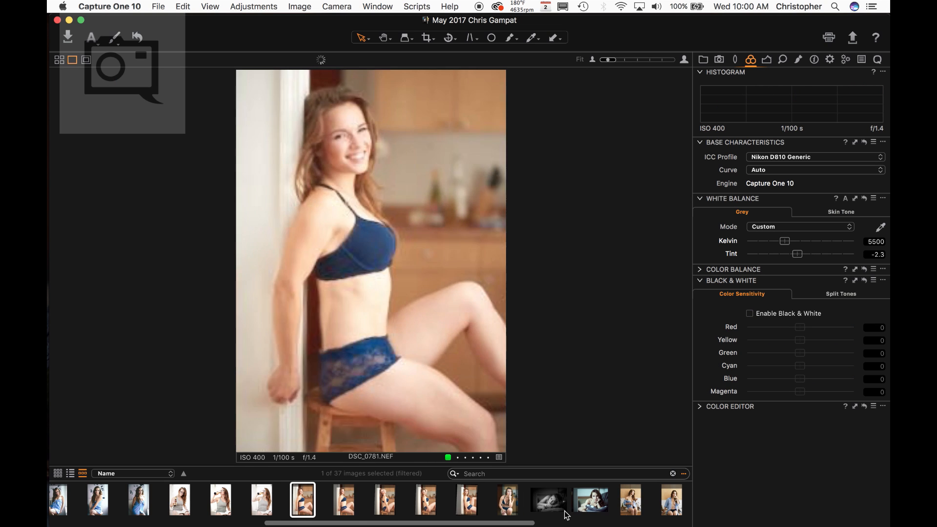
key("Left")
key("Left")
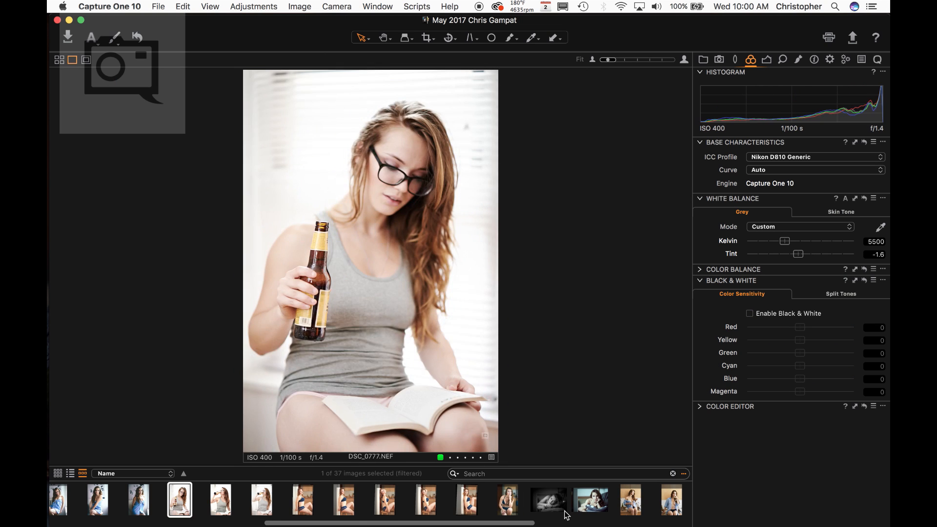
key("Left")
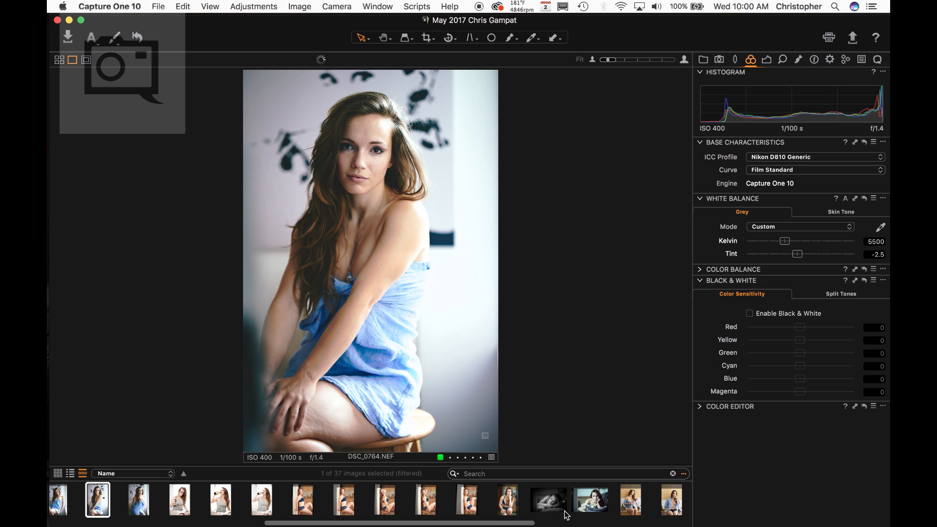
Reset all adjustments on DSC_0764.NEF to view the original, and undo the reset
left_click(268, 7)
left_click(270, 181)
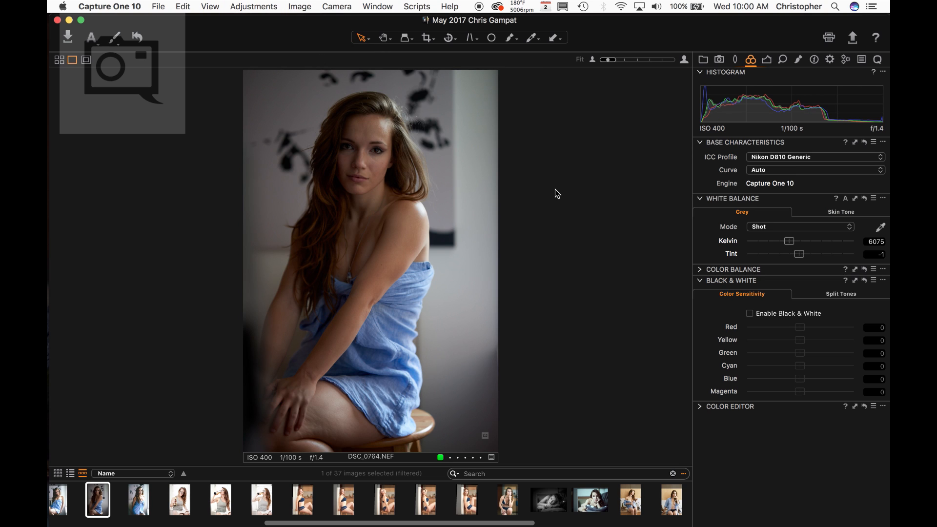
key("super+z")
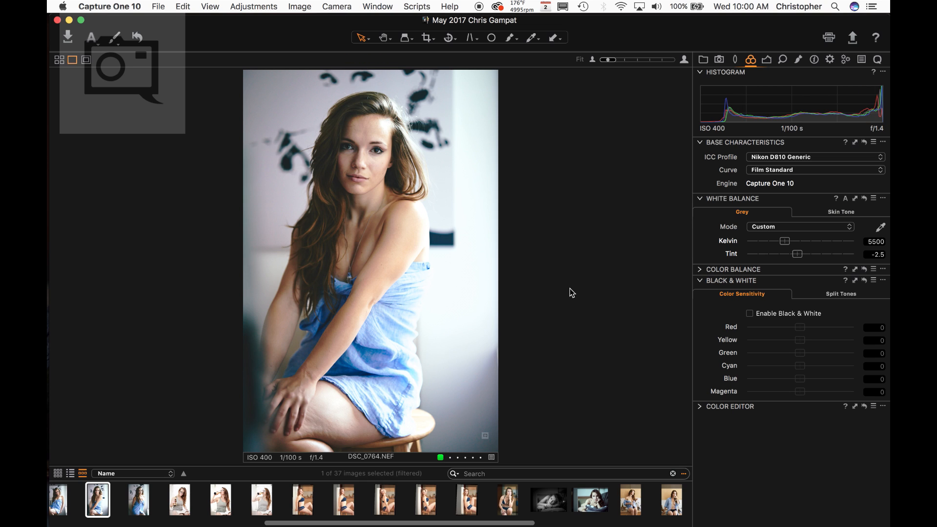
Browse the photos on either side of DSC_0764.NEF, including DSC_0763.NEF and DSC_0777.NEF, and return to DSC_0762.NEF
key("Left")
key("Left")
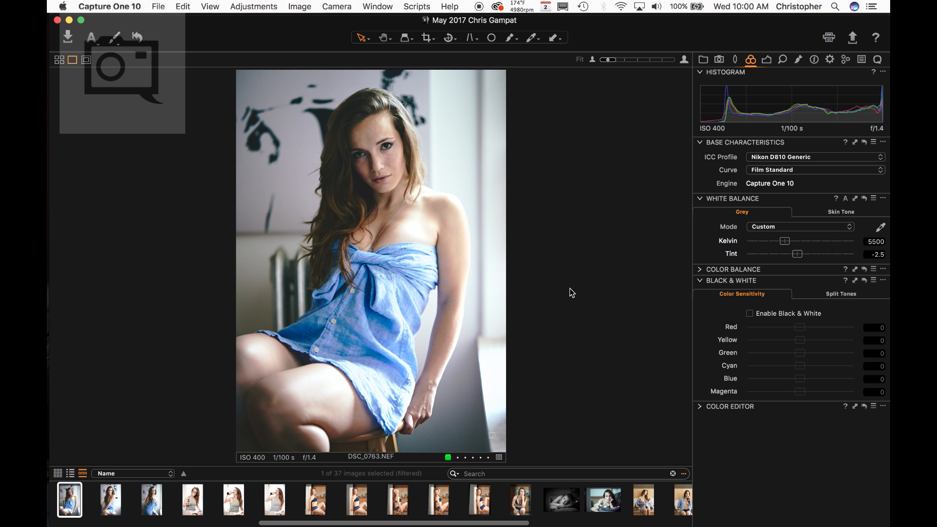
key("Right")
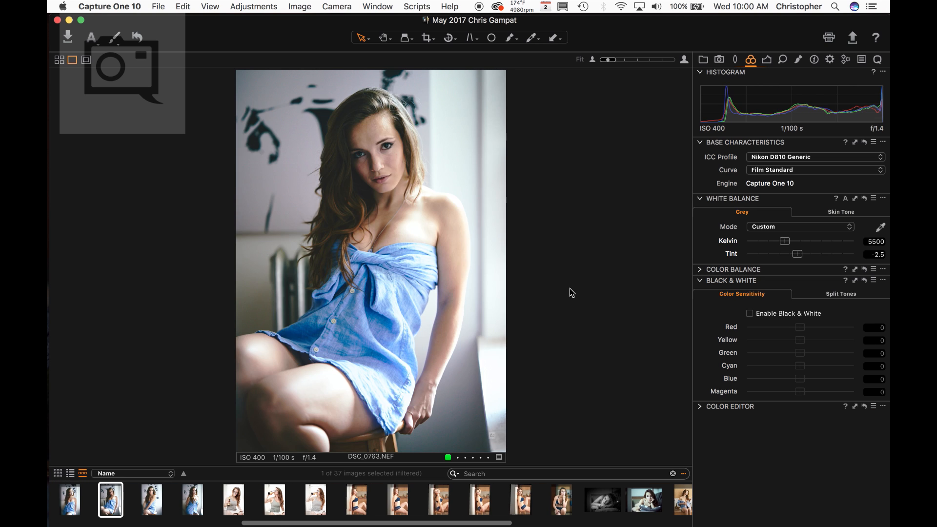
key("Right")
key("Right")
key("Right")
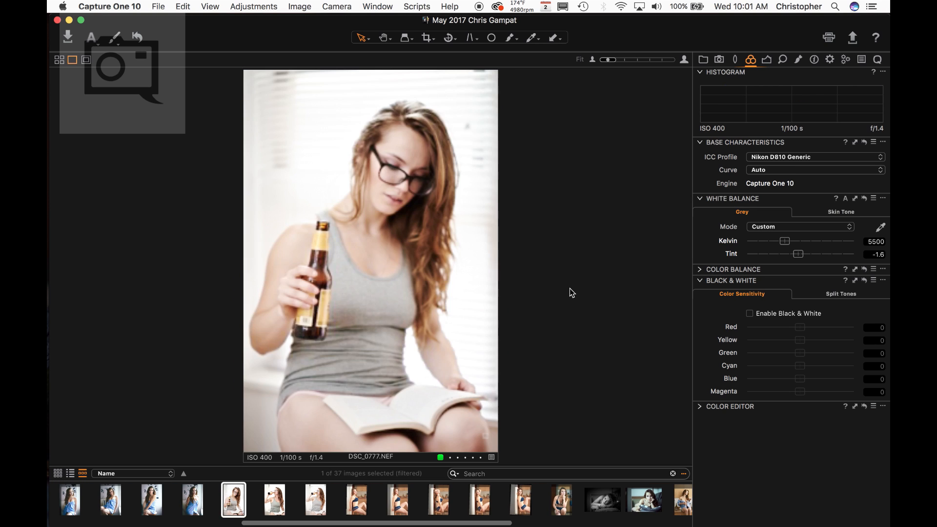
key("Left")
key("Left")
key("Left")
key("Left")
key("Left")
key("Left")
key("Left")
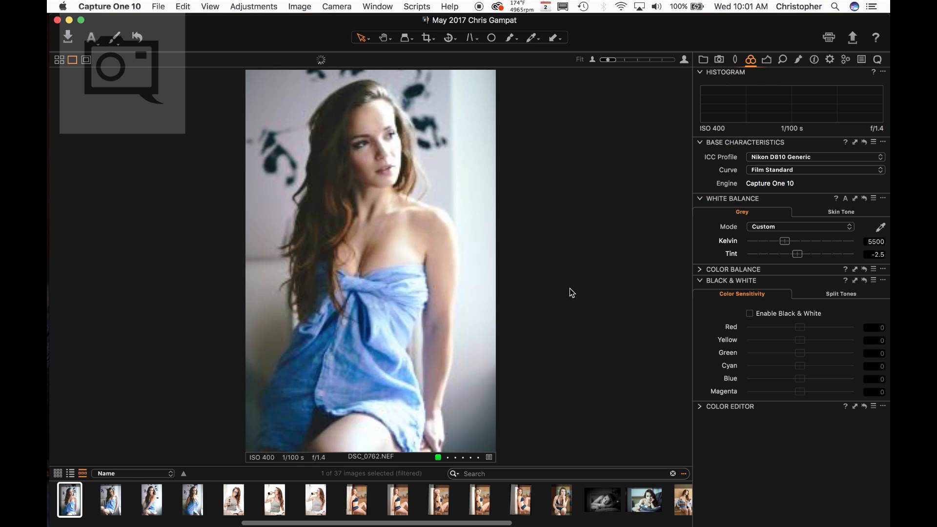
Browse the green-tagged photos back from DSC_0762.NEF past DSC_0748.NEF
key("Left")
key("Left")
key("Left")
key("Left")
key("Left")
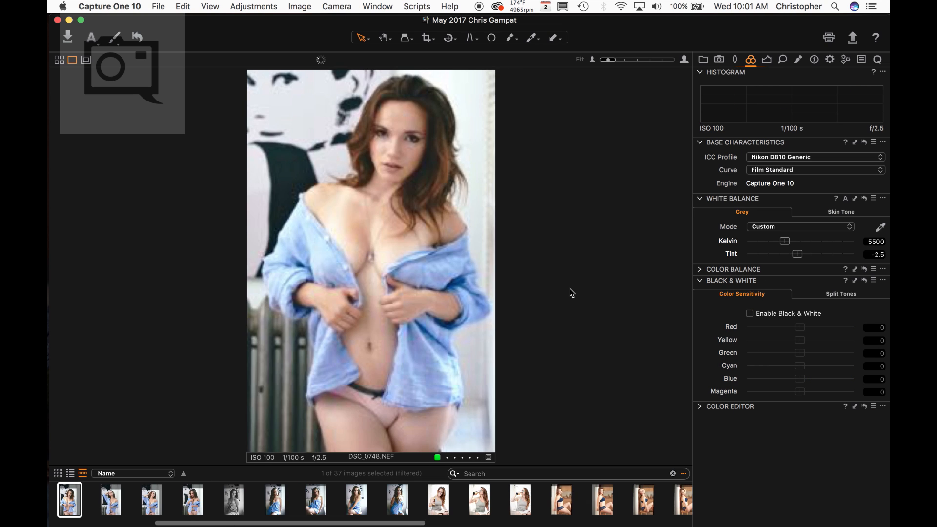
key("Left")
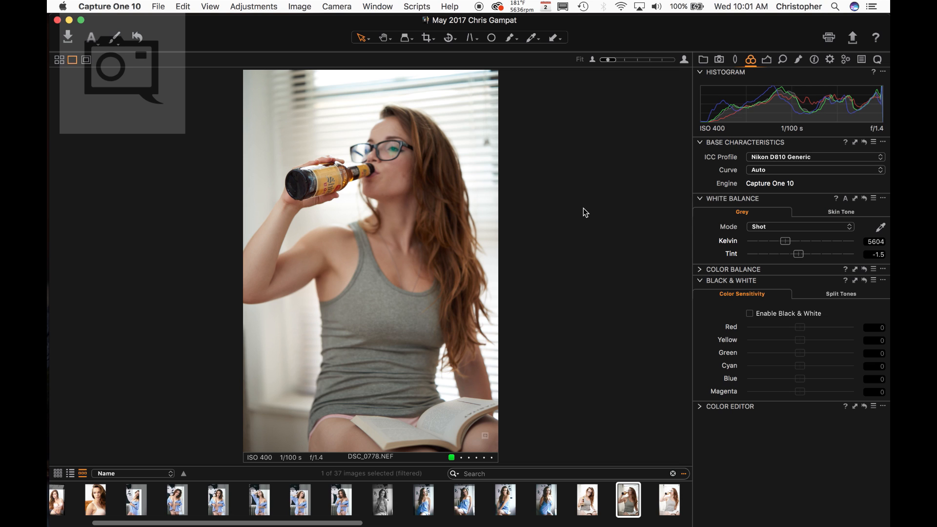
Compare the original and edited versions of DSC_0778.NEF, viewing the neighbouring DSC_0779.NEF in between
key("super+z")
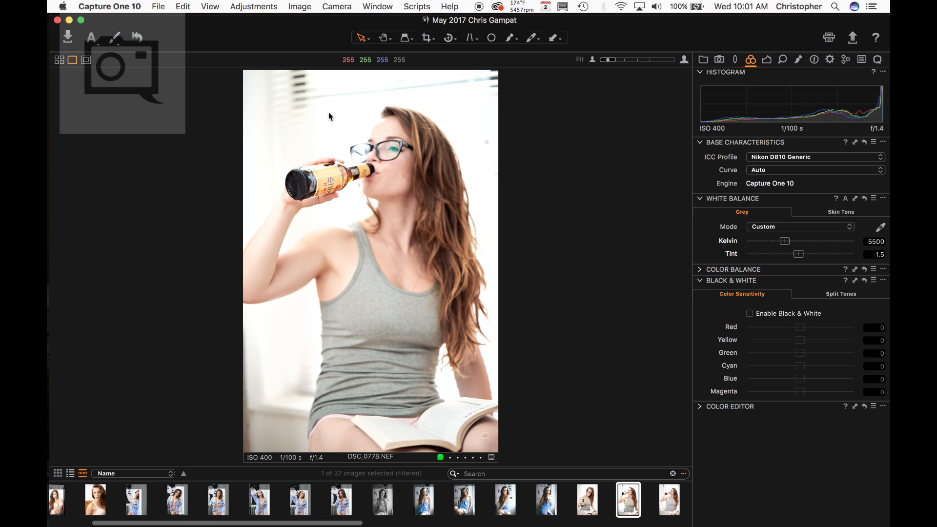
key("super+Right")
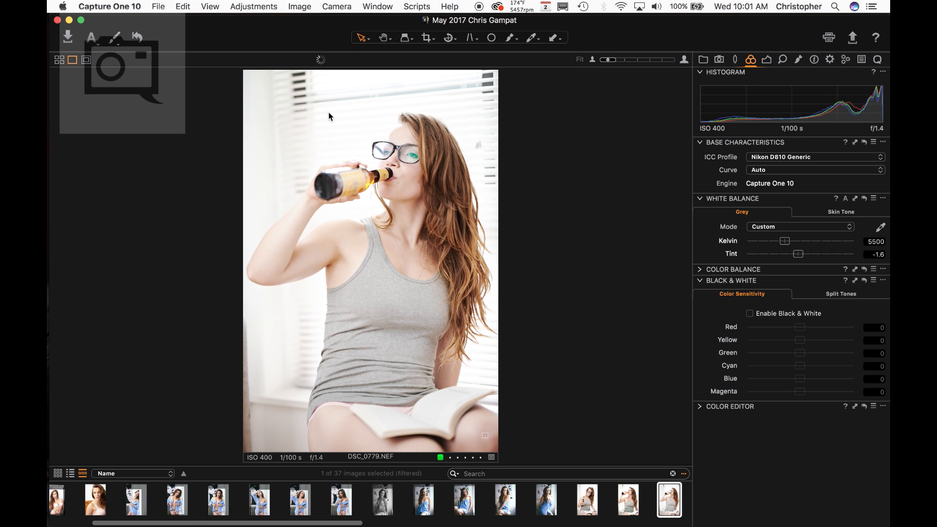
key("super+Left")
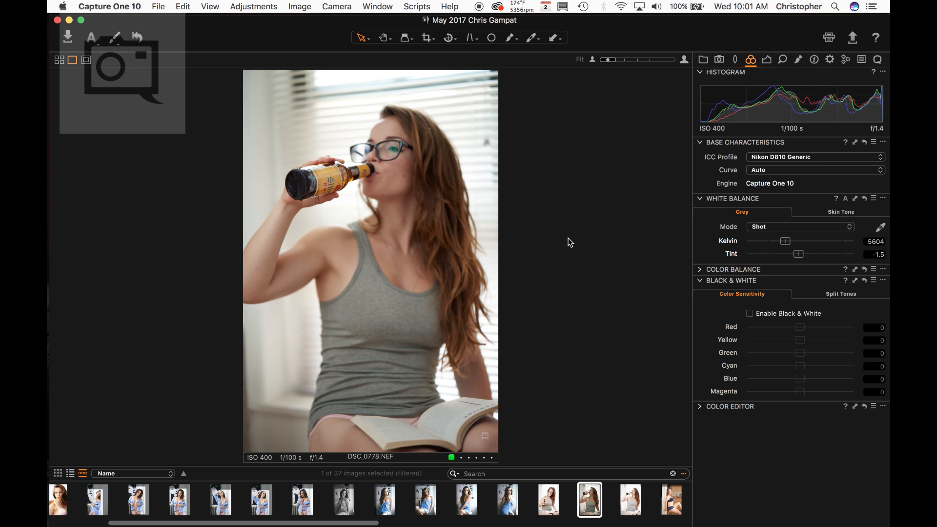
key("super+shift+v")
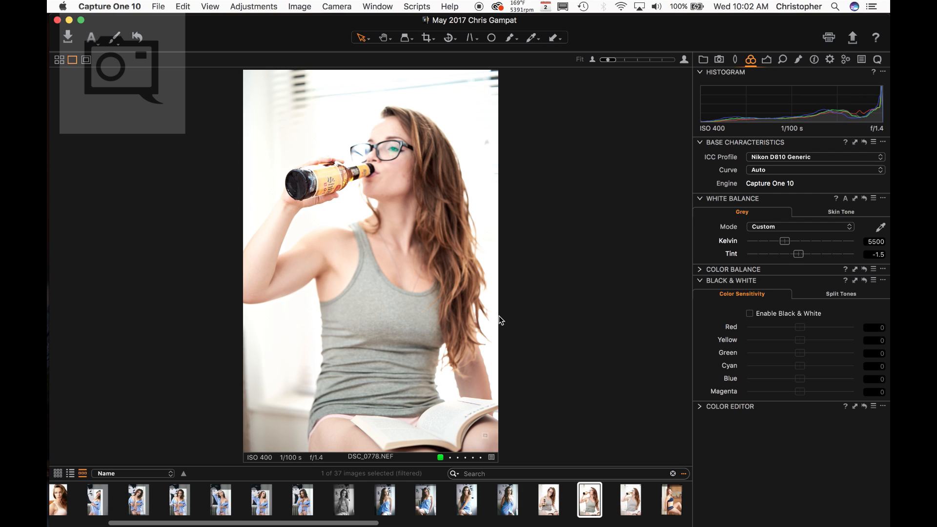
Browse between DSC_0778.NEF and DSC_0779.NEF and forward to DSC_0782.NEF
key("Right")
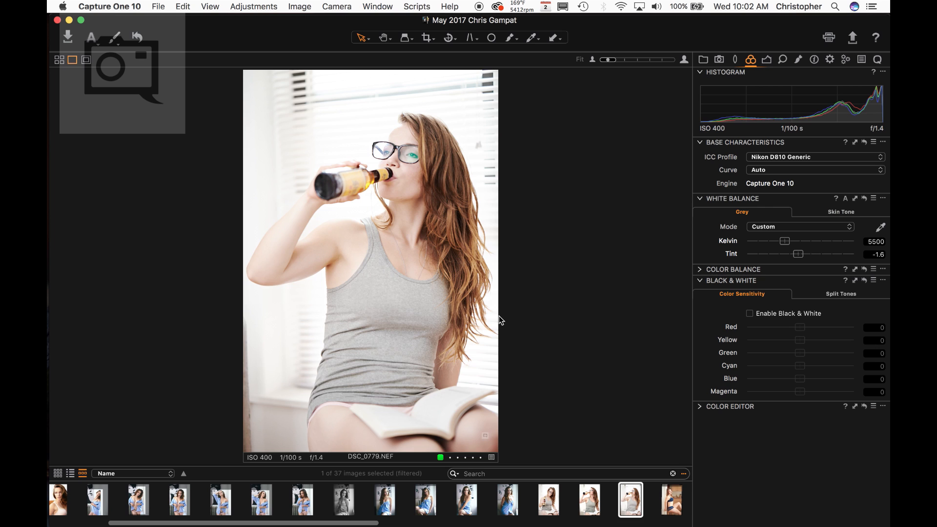
key("Left")
key("Right")
key("Right")
key("Right")
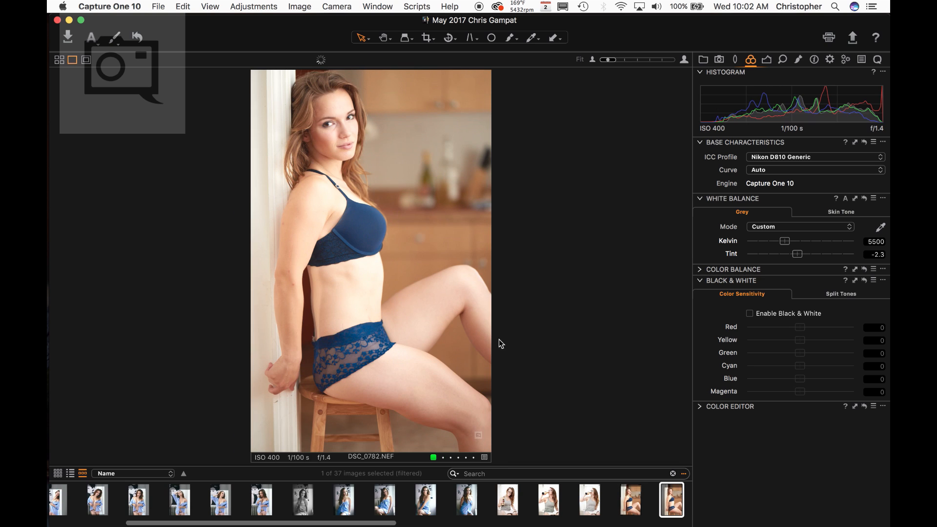
Select DSC_0794.NEF and reset all its adjustments to return it to the original
scroll(607, 483, "right", 5)
left_click(633, 504)
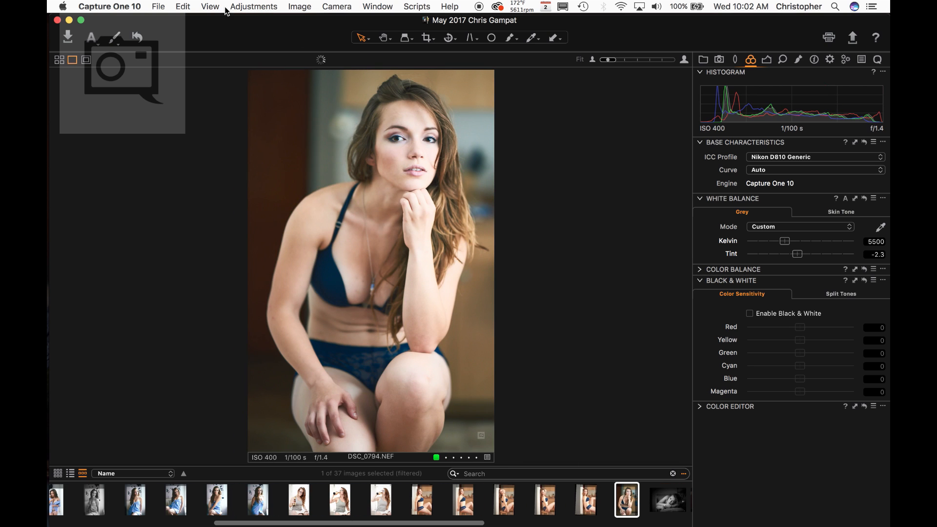
left_click(243, 7)
left_click(266, 73)
Look through the library, capture and lens correction settings for DSC_0794.NEF, including the sharpness falloff
left_click(704, 60)
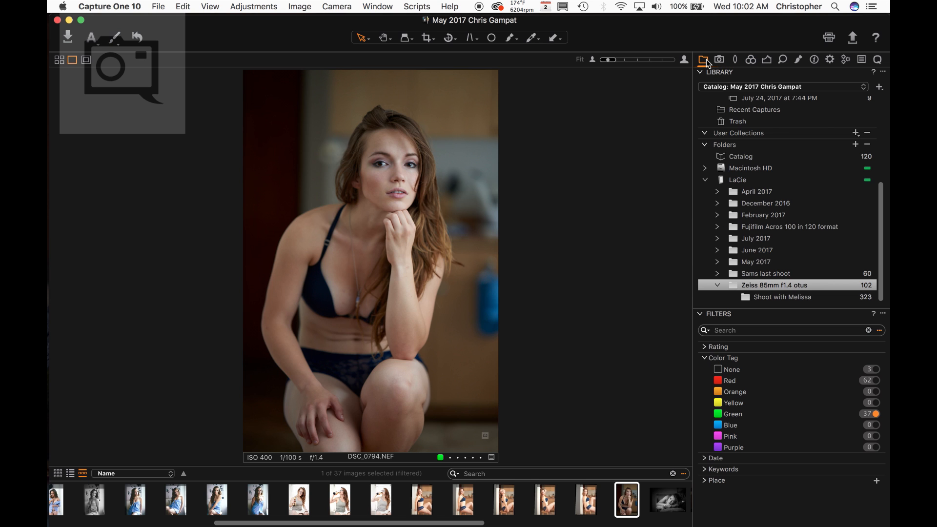
left_click(720, 60)
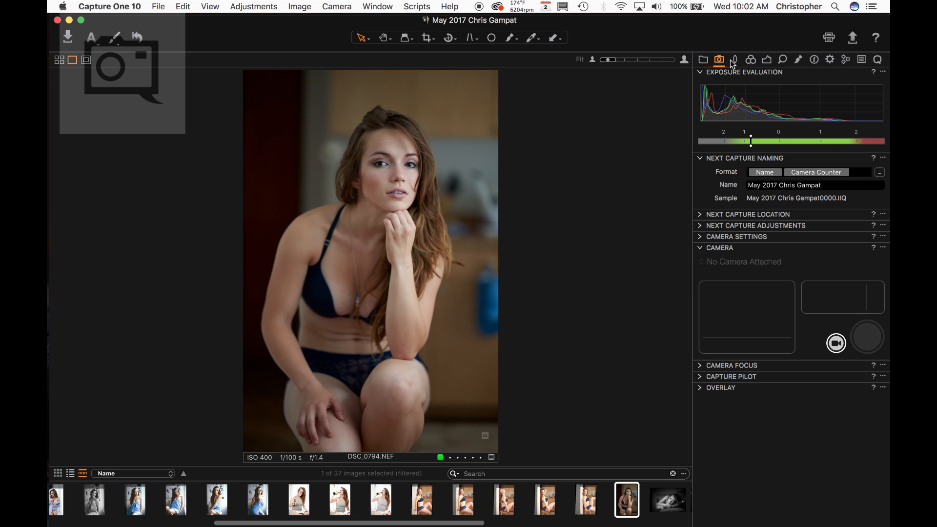
left_click(733, 61)
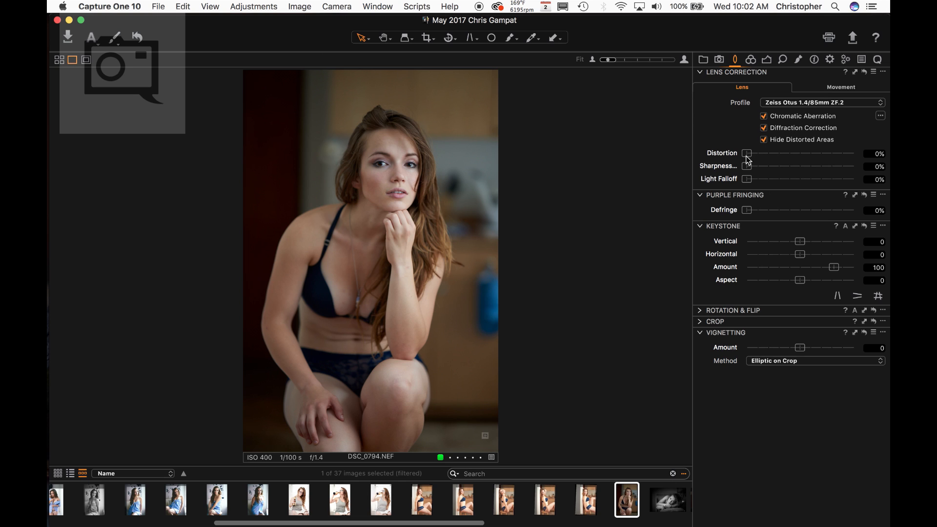
left_click_drag(747, 166, 774, 170)
Set the base characteristics curve of DSC_0794.NEF to Film Extra Shadow
left_click(751, 60)
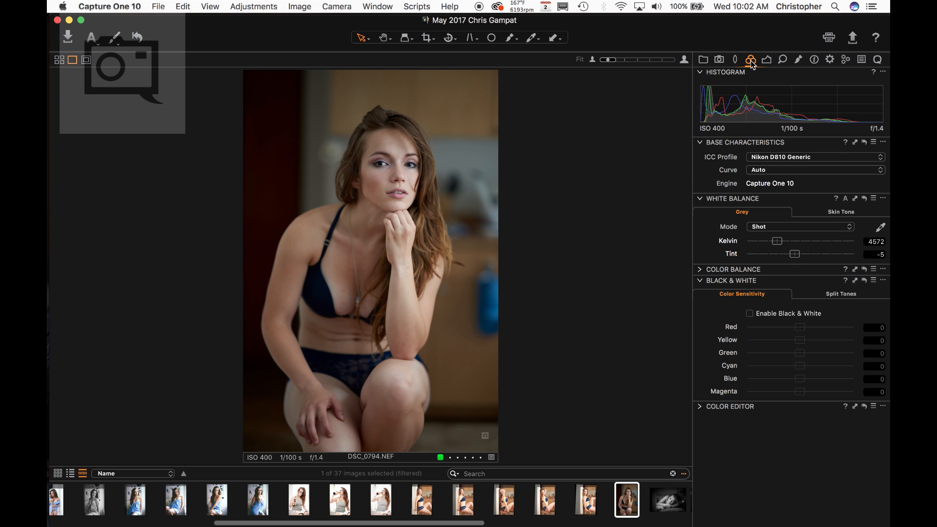
left_click(774, 168)
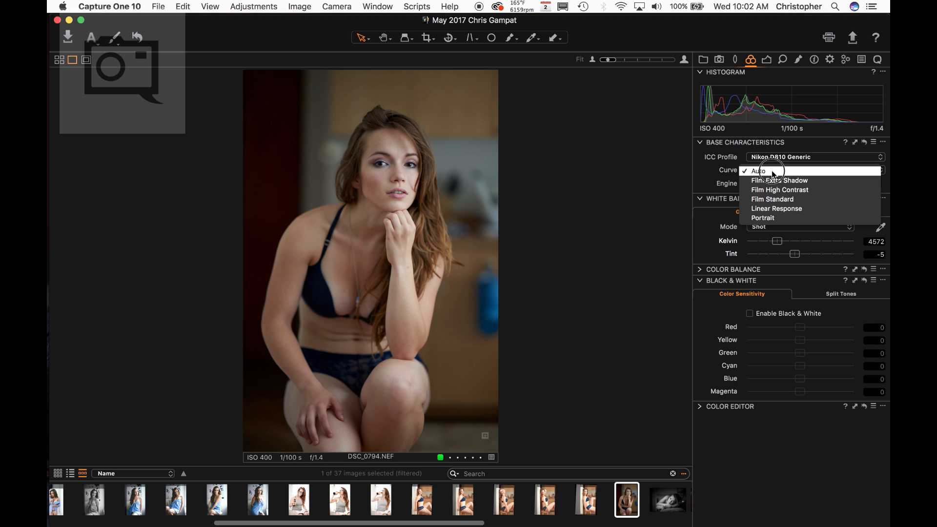
left_click(796, 186)
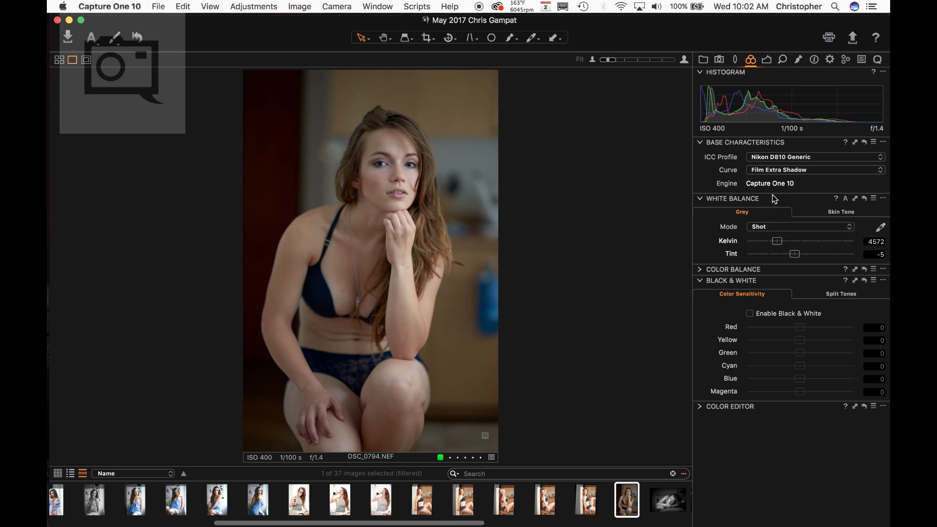
Set the white balance temperature of DSC_0794.NEF to 5500 Kelvin
left_click(879, 242)
double_click(878, 242)
type("5500")
key("Return")
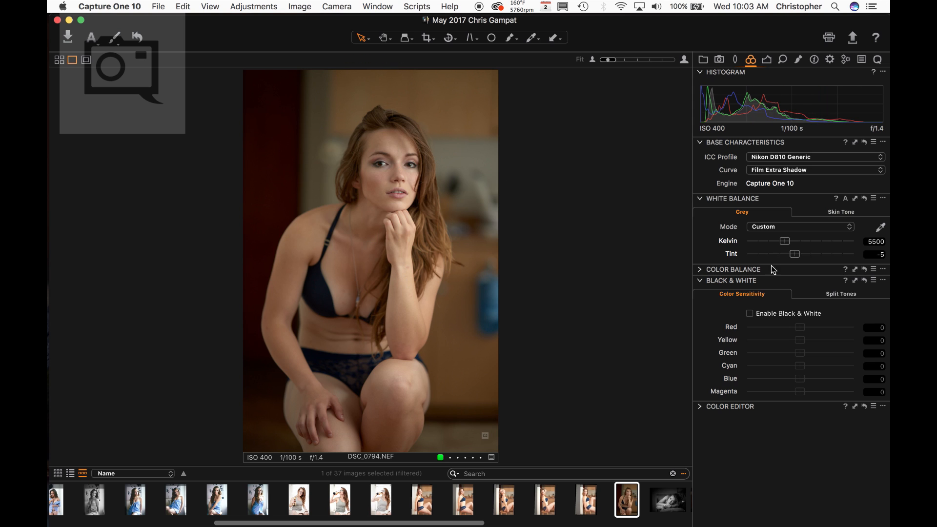
Show the Color Balance wheels and crop the portrait with an unconstrained aspect ratio, trimming inward from its upper-right corner
left_click(707, 270)
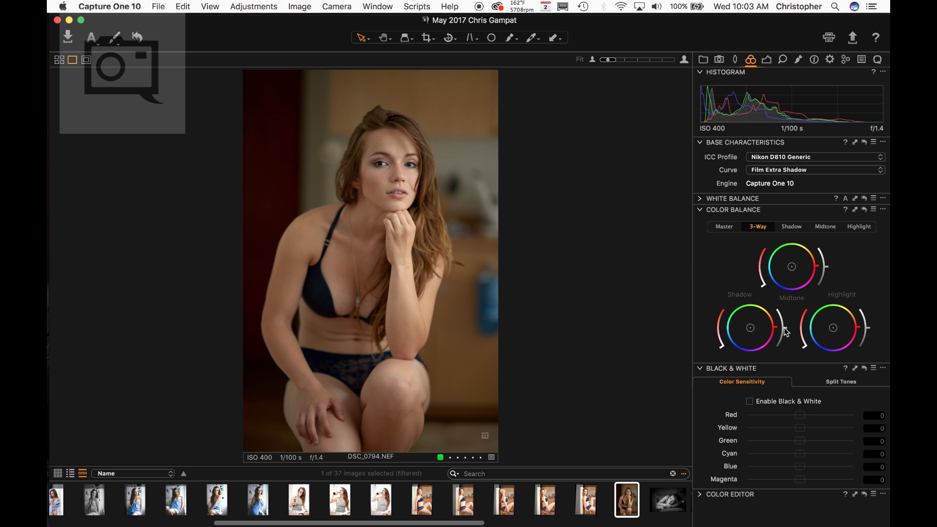
left_click(427, 39)
left_click(427, 42)
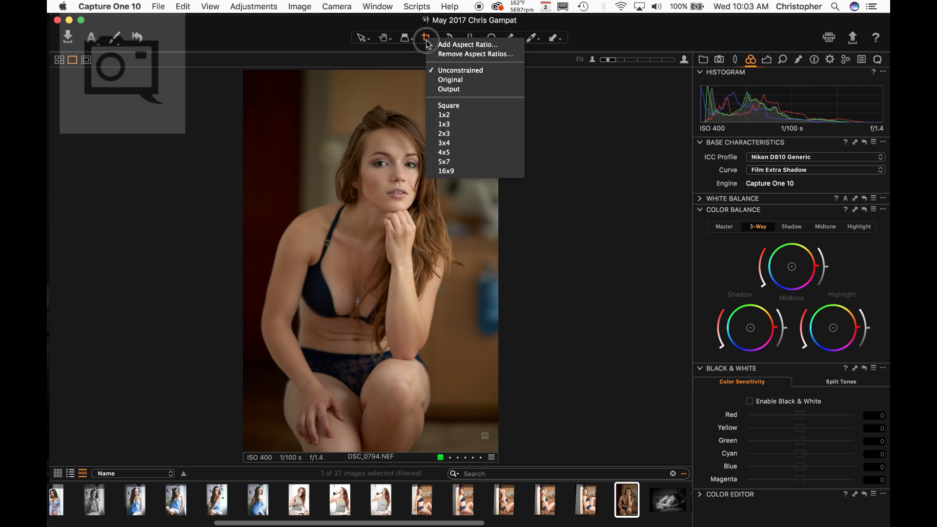
left_click(453, 70)
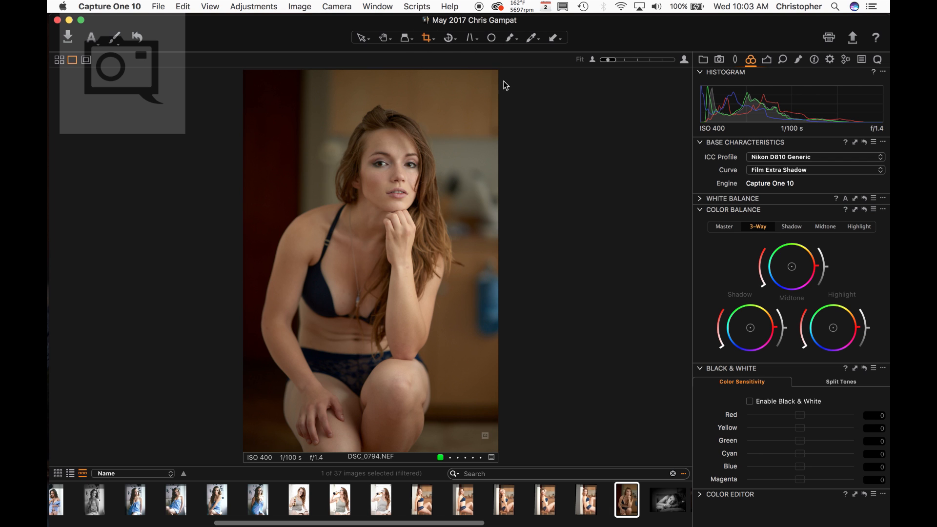
left_click_drag(494, 71, 455, 94)
left_click(362, 41)
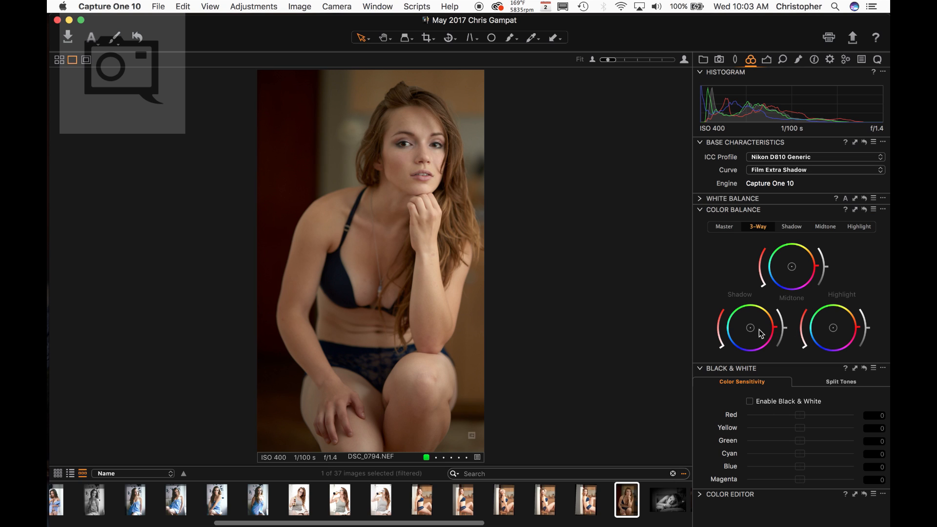
Tint the shadows toward blue, the midtones slightly toward orange and the highlights slightly toward yellow in the 3-way Color Balance
left_click_drag(752, 331, 745, 334)
left_click_drag(792, 269, 795, 269)
left_click_drag(833, 329, 837, 330)
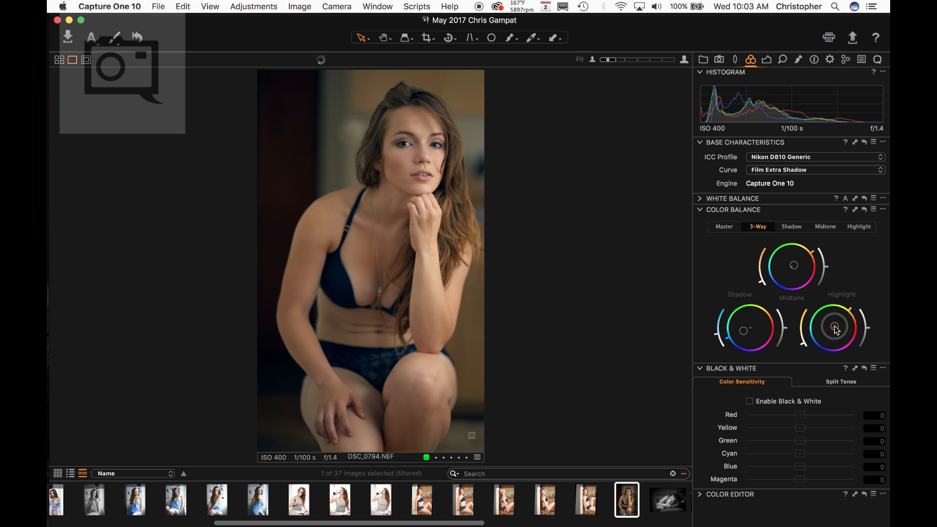
Darken the shadows slightly and lighten the midtones and highlights slightly in the 3-way Color Balance
left_click_drag(836, 331, 787, 333)
left_click_drag(825, 269, 829, 266)
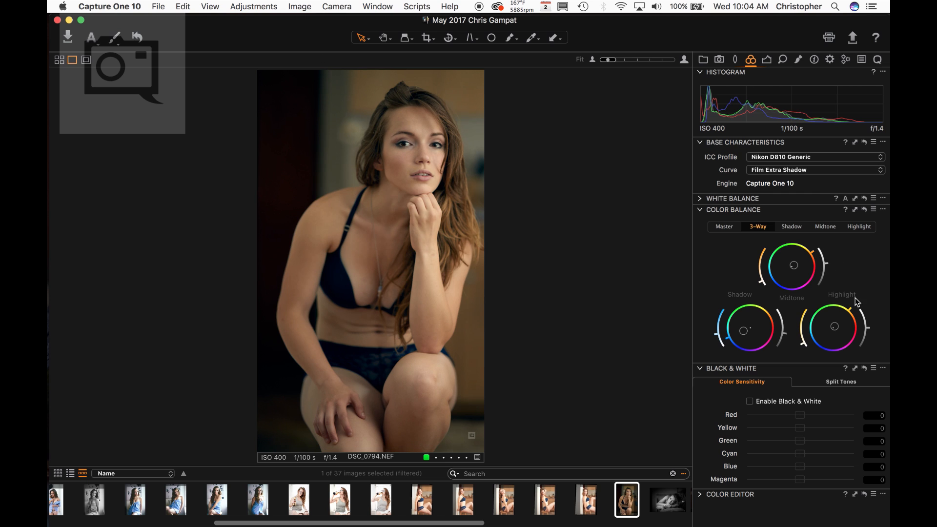
left_click_drag(872, 331, 870, 326)
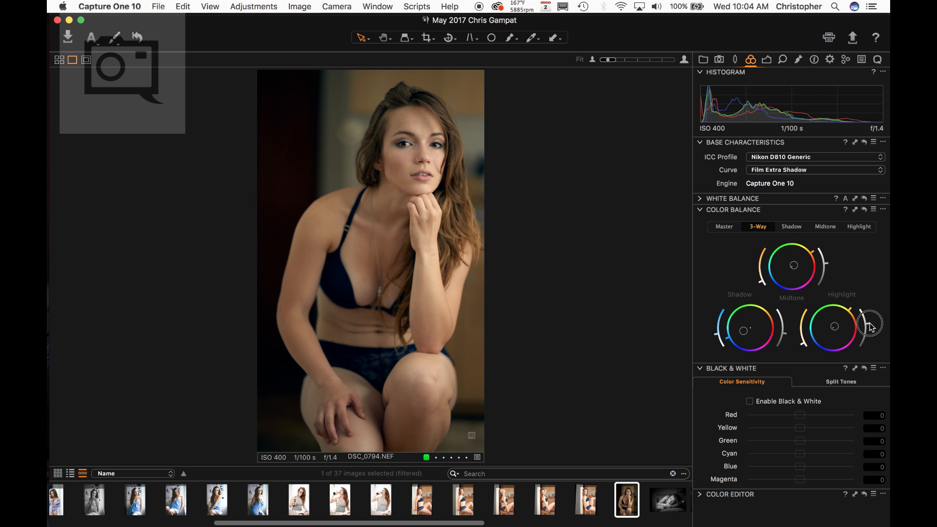
Open the basic Color Editor, select the red range and turn on viewing of the selected color range
left_click(701, 368)
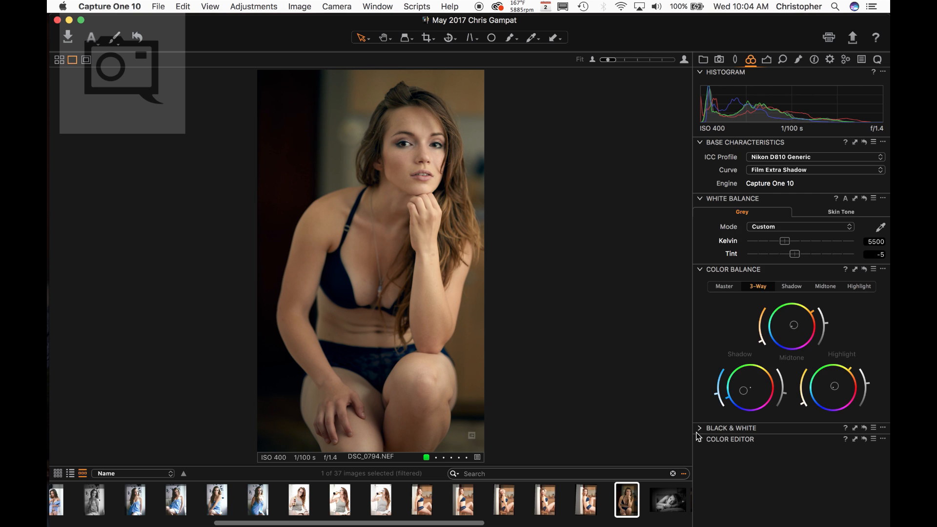
left_click(701, 270)
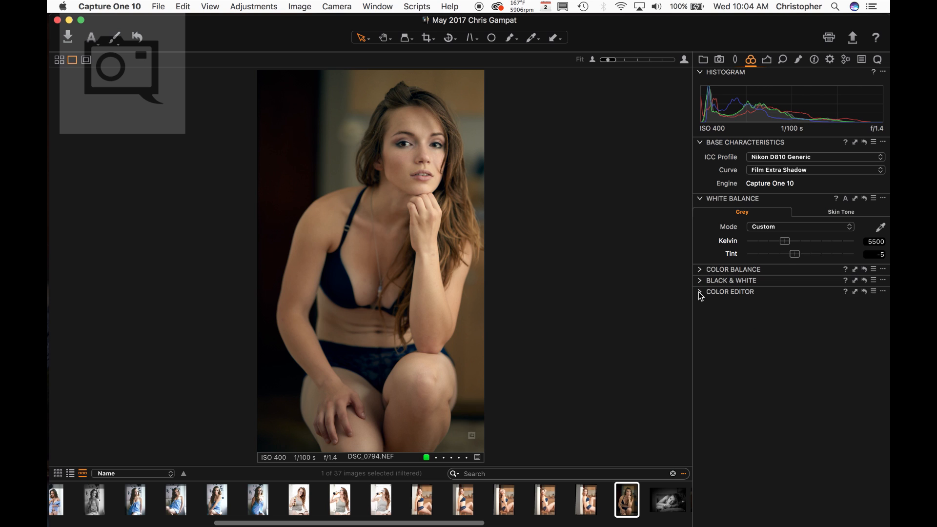
left_click(701, 291)
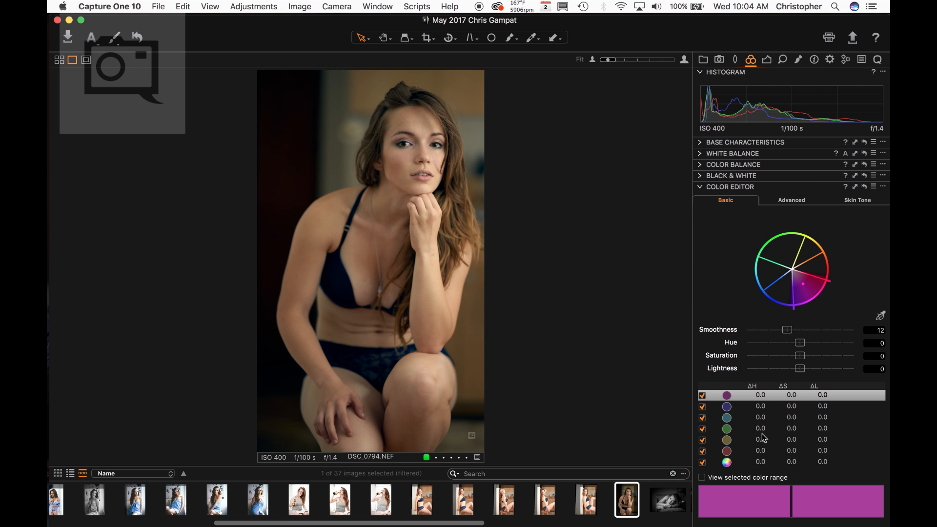
left_click(743, 449)
left_click(739, 478)
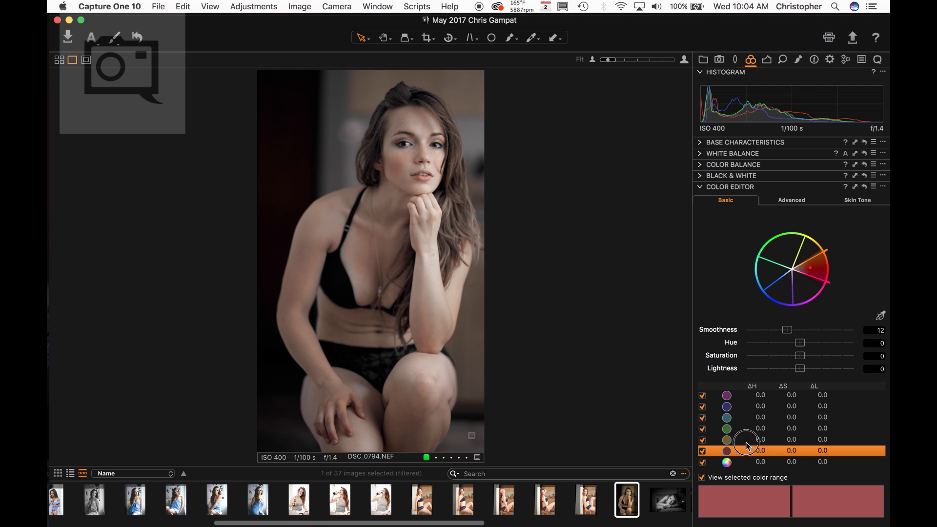
Set the yellow range's hue to -20 and its lightness to 2 in the Color Editor
left_click(745, 442)
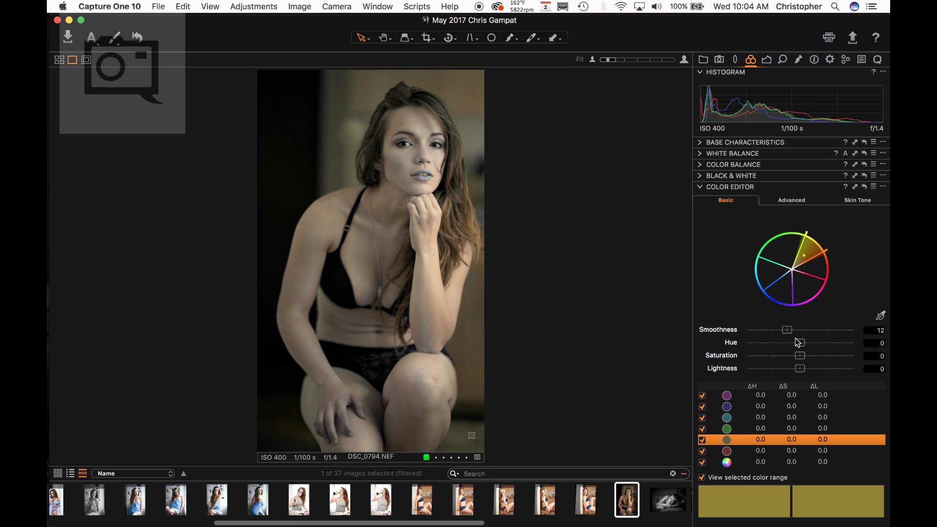
left_click_drag(799, 342, 873, 356)
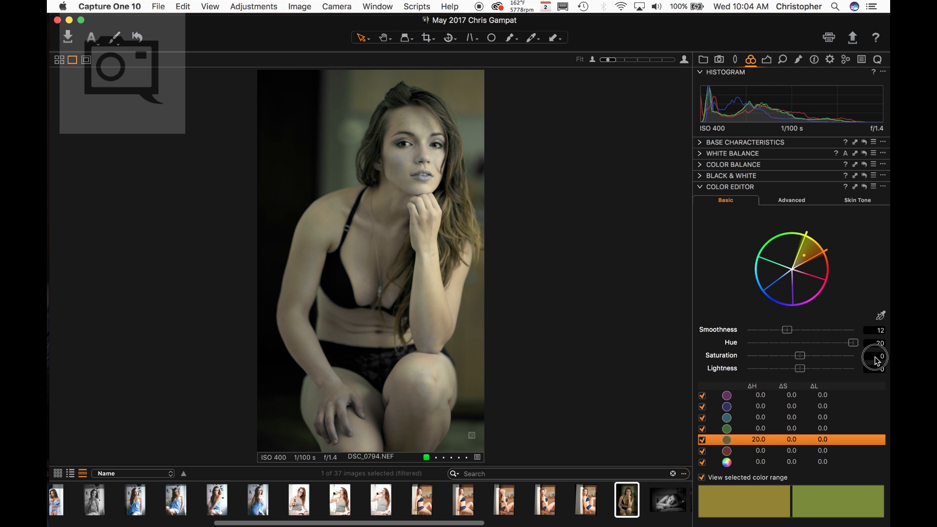
left_click_drag(875, 357, 625, 349)
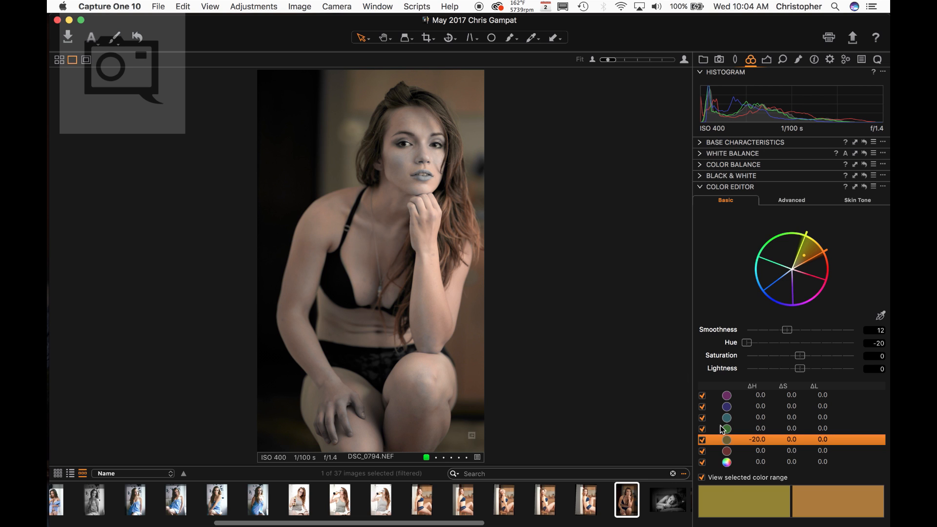
left_click(730, 480)
left_click_drag(799, 374, 812, 376)
Examine which parts of the portrait fall in the cyan, blue, magenta and red color ranges
left_click(741, 418)
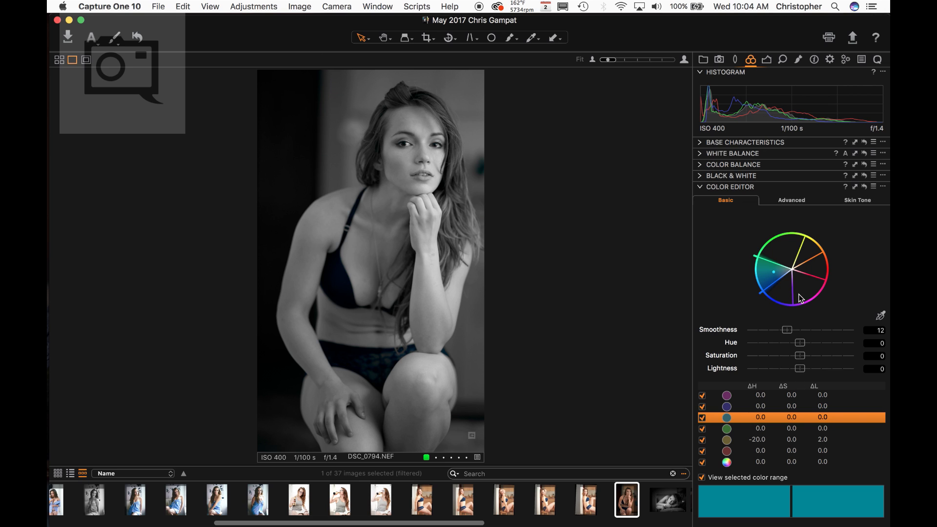
left_click(745, 405)
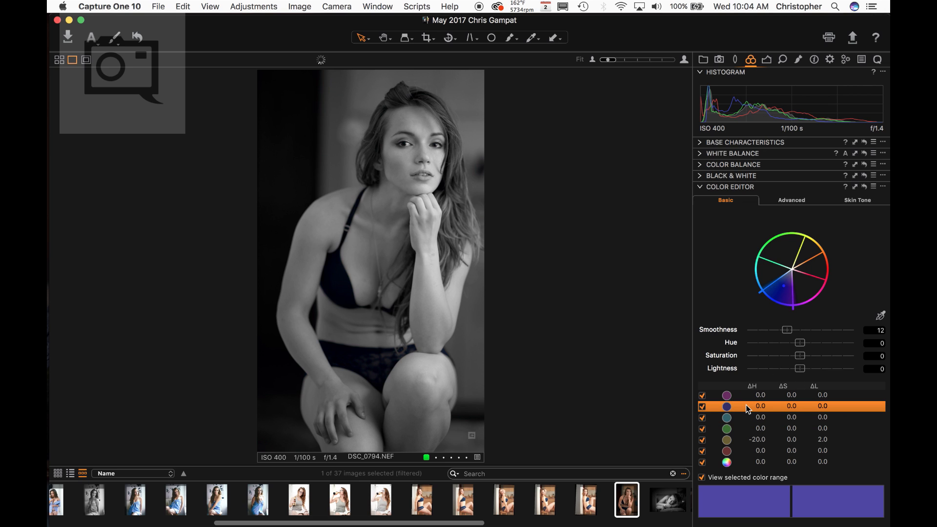
left_click(742, 395)
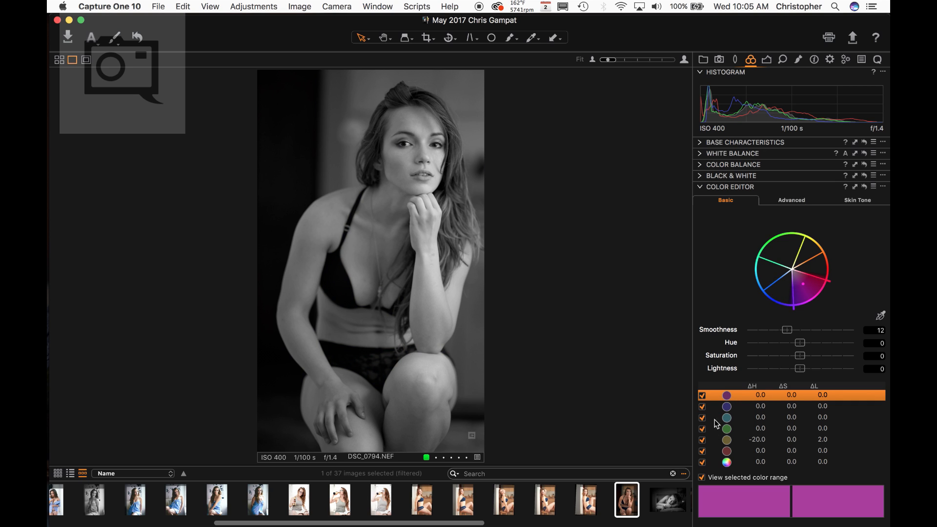
left_click(738, 452)
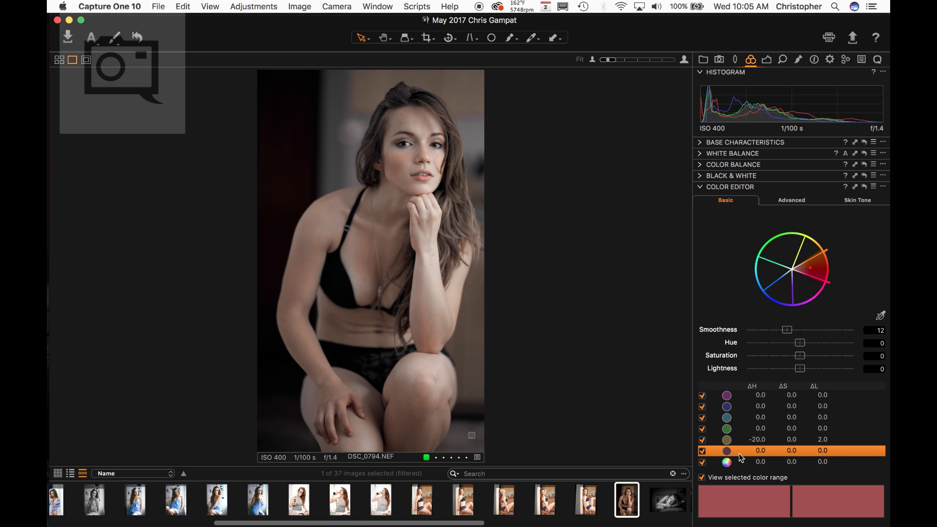
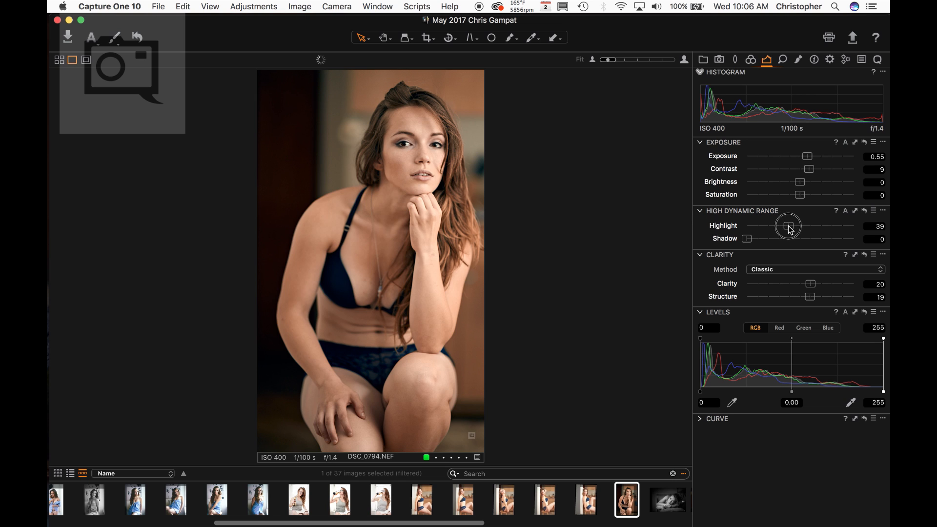
Set the sharpening amount of DSC_0794.NEF to 178
left_click(782, 59)
left_click_drag(762, 353, 766, 352)
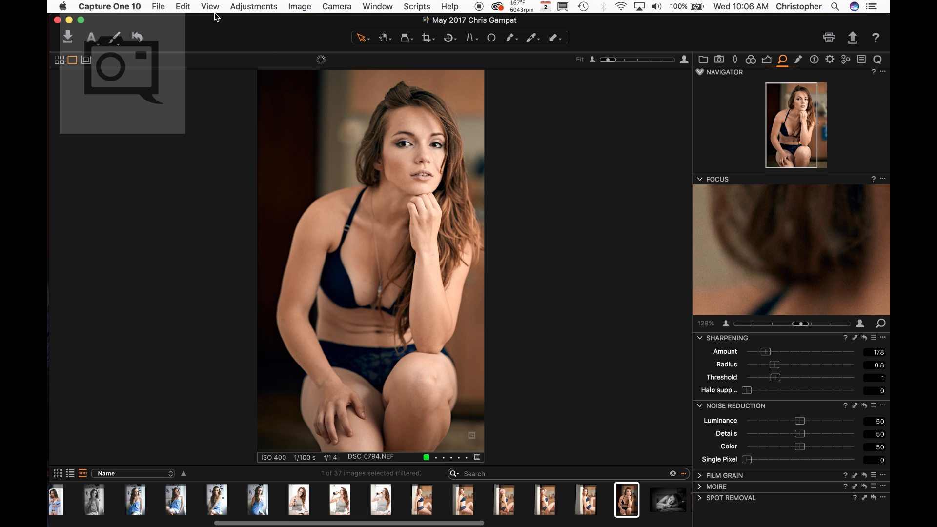
Reset all adjustments on DSC_0794.NEF to view the original, and undo the reset
left_click(234, 7)
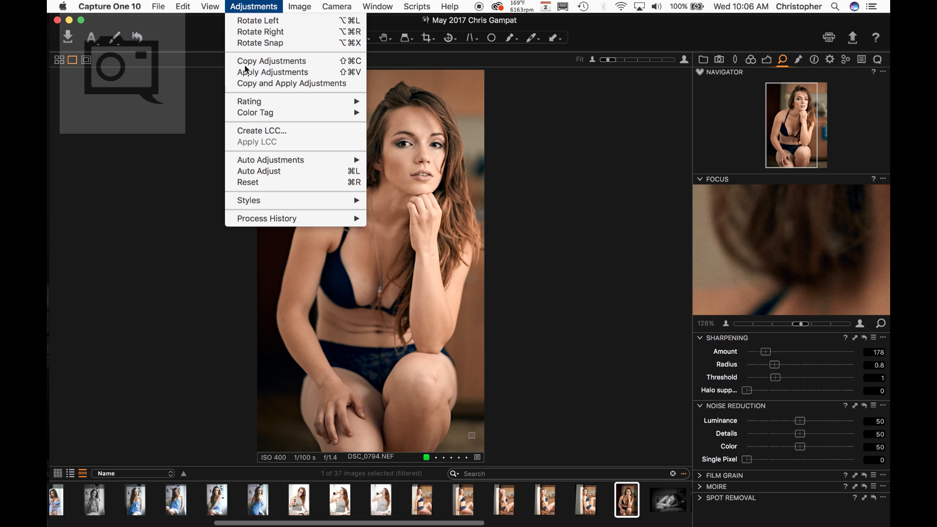
left_click(254, 183)
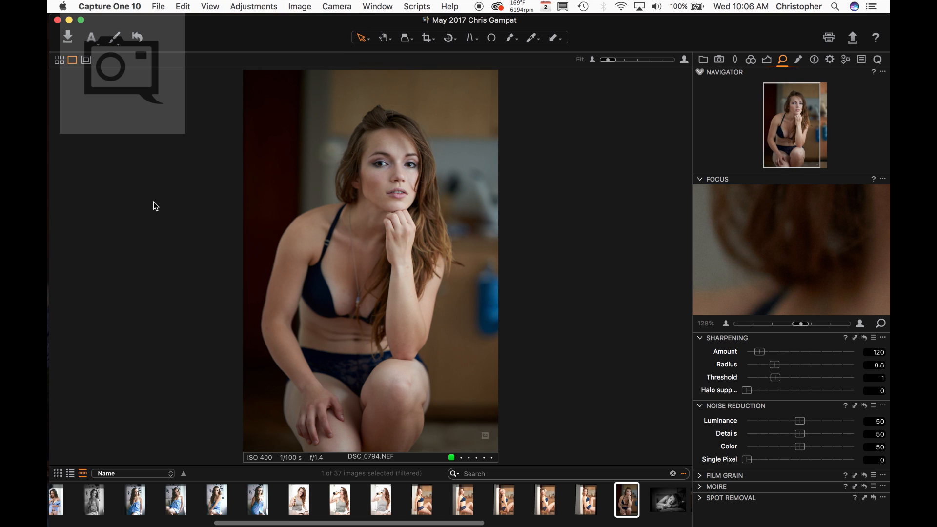
key("super+z")
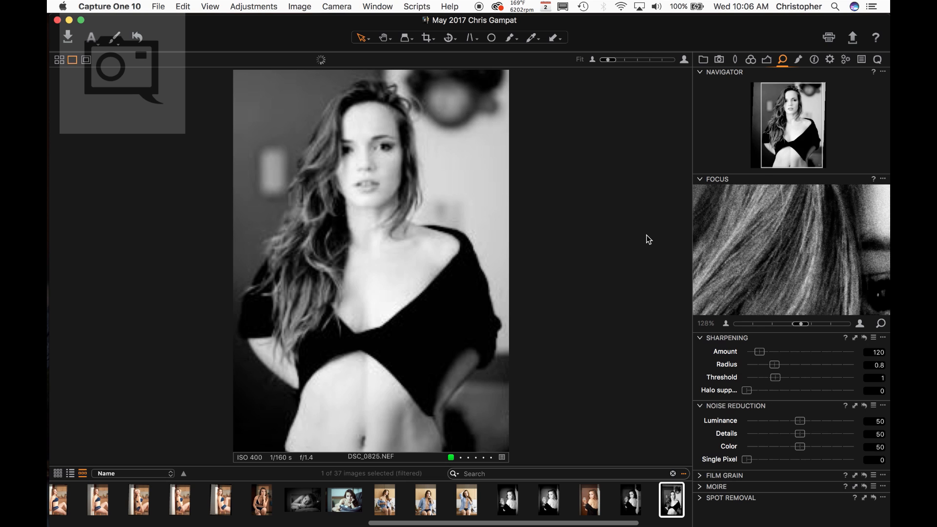
Go to DSC_0818.NEF, reset its adjustments to view the color original, and undo the reset
key("Left")
key("Left")
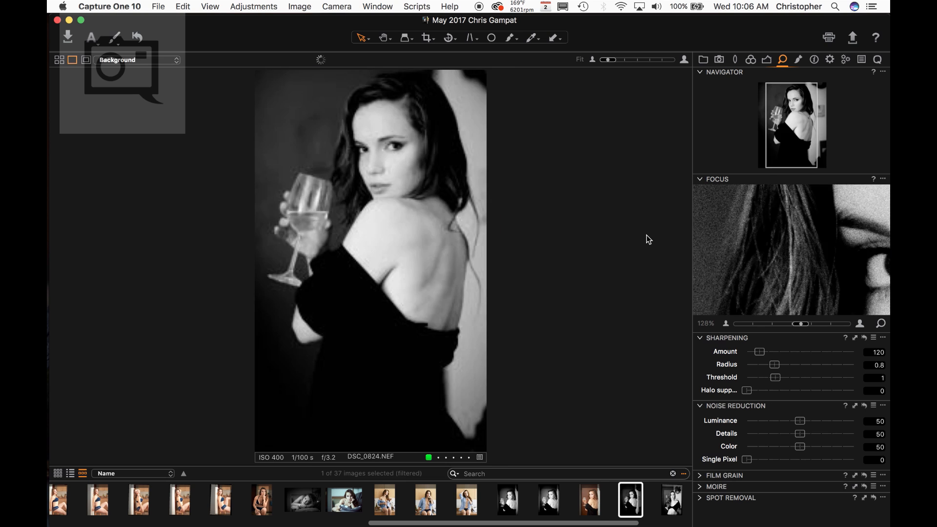
key("Left")
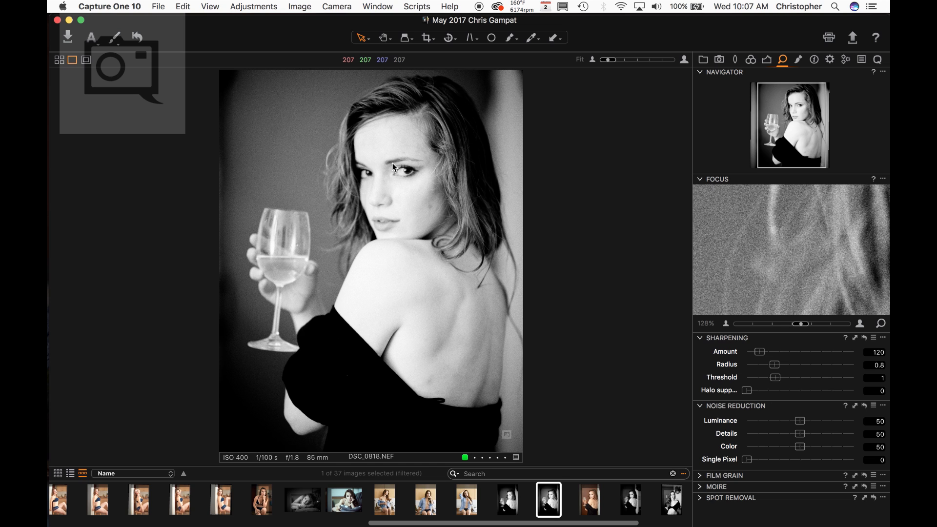
left_click(269, 7)
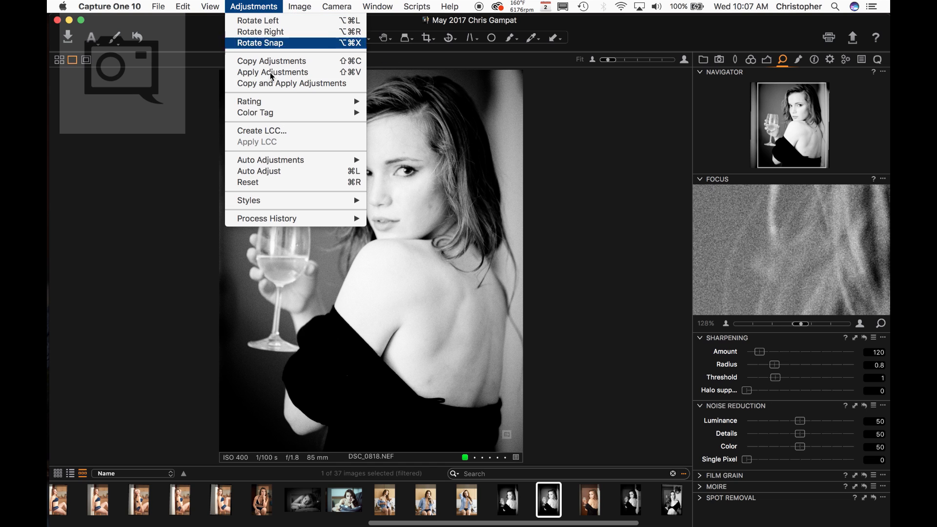
left_click(260, 182)
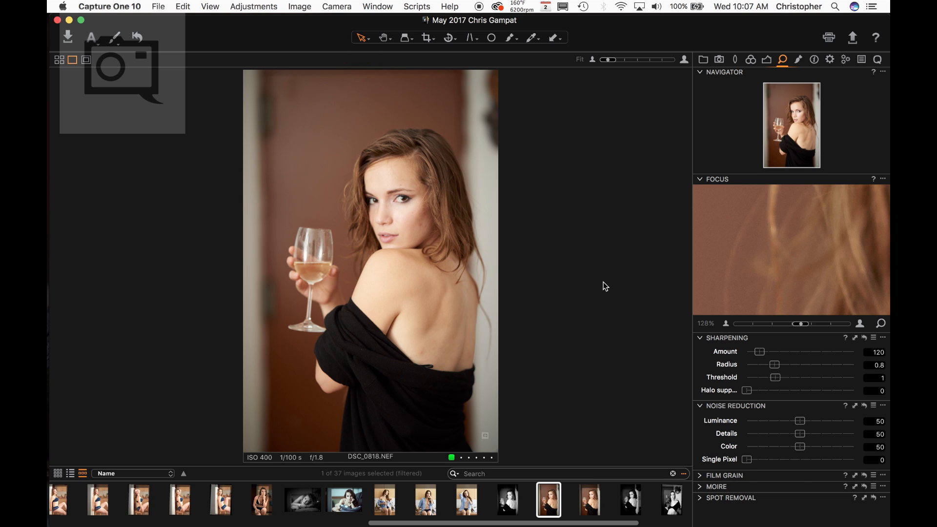
key("super+z")
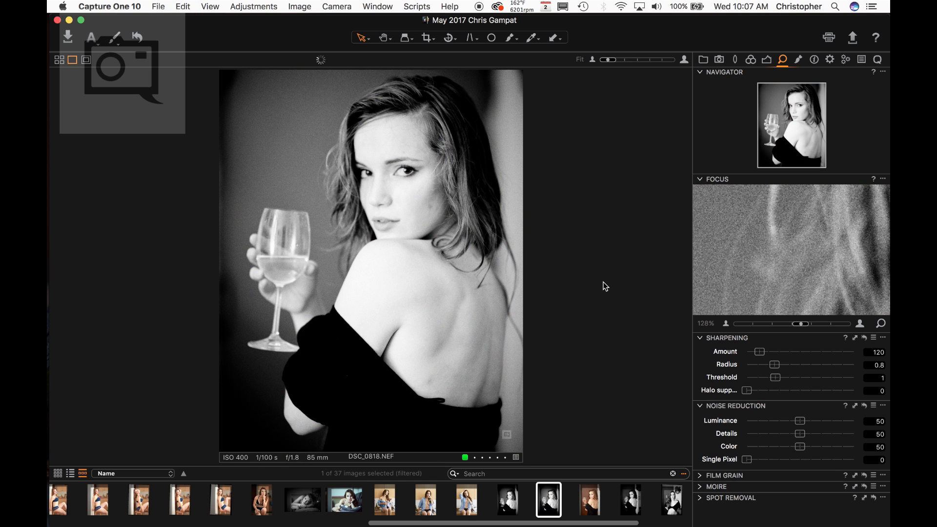
Compare DSC_0818.NEF with Black & White off and on, and set its color sensitivity to Red 36 and Yellow -50
left_click(703, 60)
left_click(720, 60)
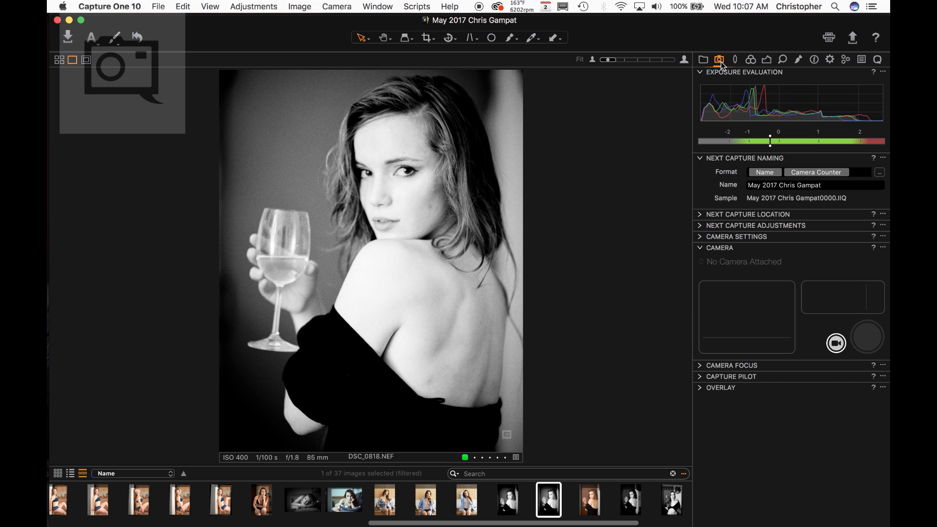
left_click(734, 60)
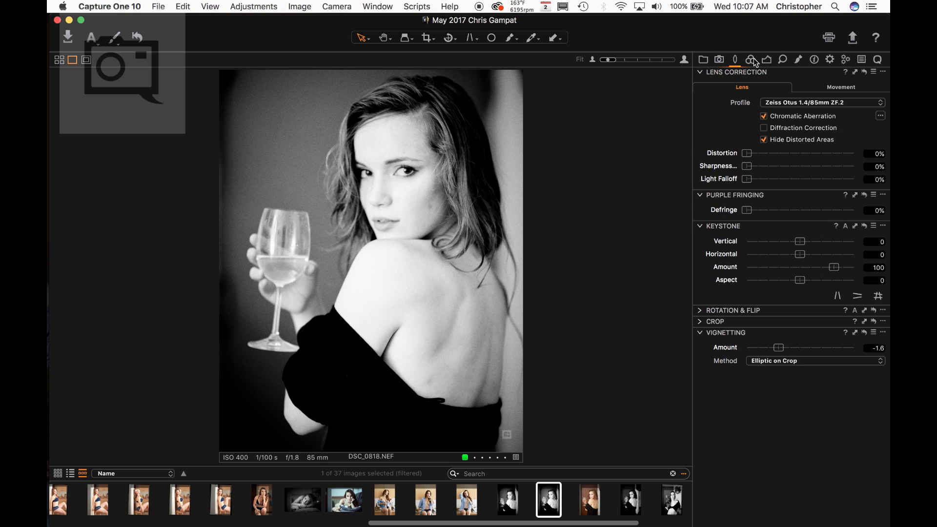
left_click(752, 58)
left_click(702, 190)
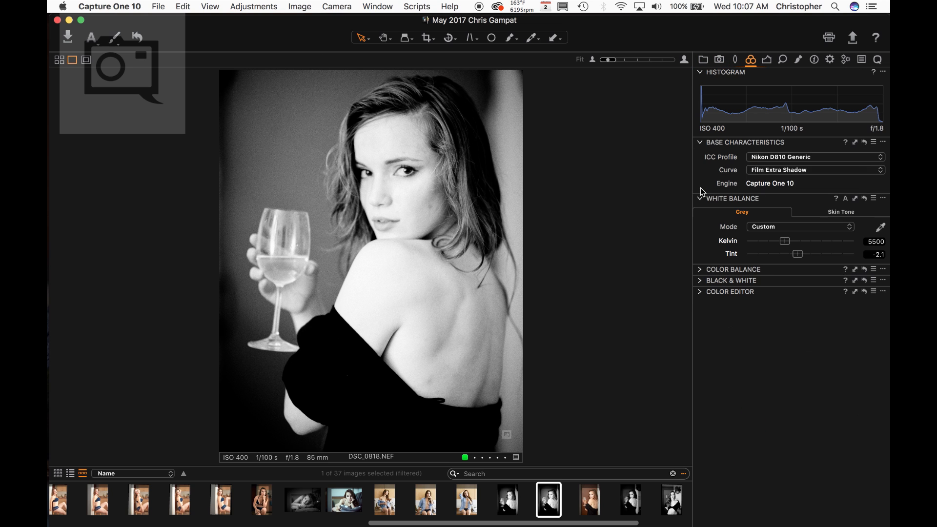
left_click(702, 281)
left_click(754, 315)
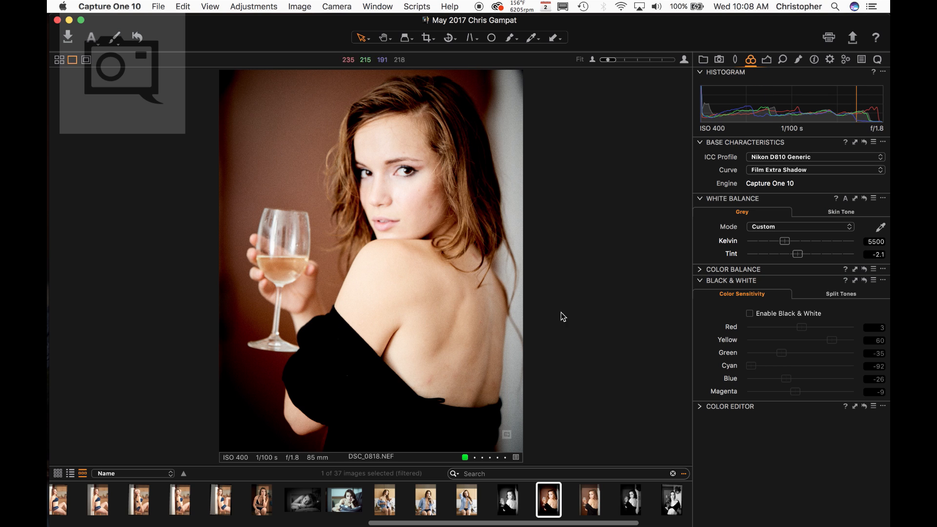
left_click(764, 315)
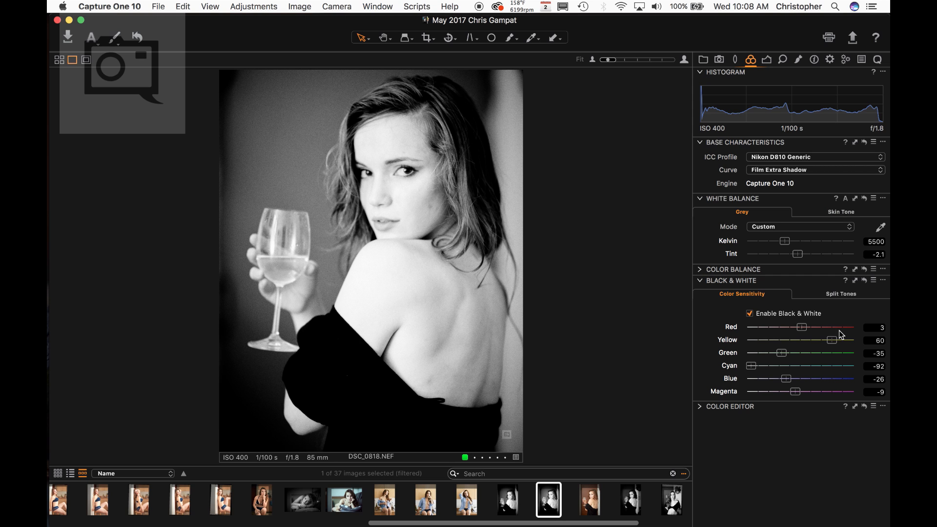
mouse_move(836, 341)
left_mouse_down()
mouse_move(794, 343)
mouse_move(859, 344)
mouse_move(777, 340)
mouse_move(849, 331)
mouse_move(822, 330)
left_mouse_up()
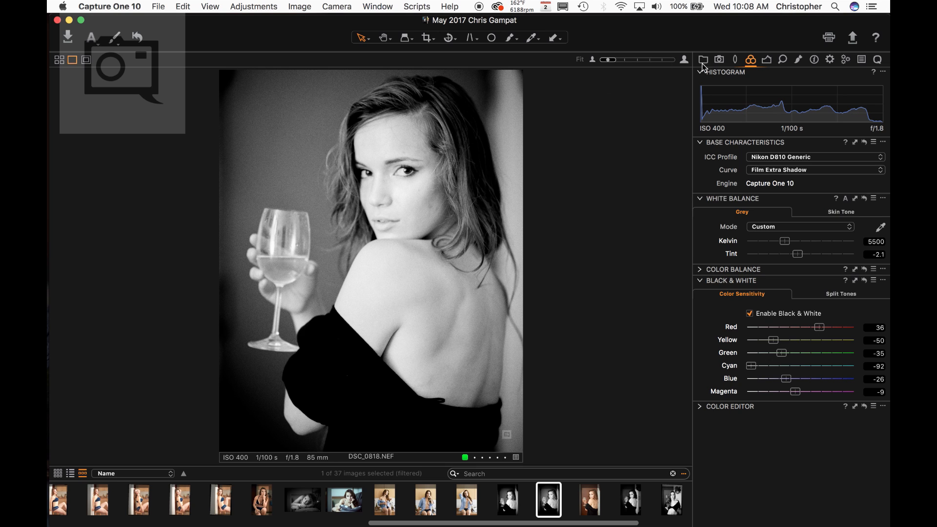
Try to apply the Square crop ratio to DSC_0818.NEF and reposition the crop frame around the woman and her wine glass
left_click_drag(430, 39, 445, 102)
left_click(428, 38)
left_click(225, 77)
left_click_drag(342, 167, 327, 145)
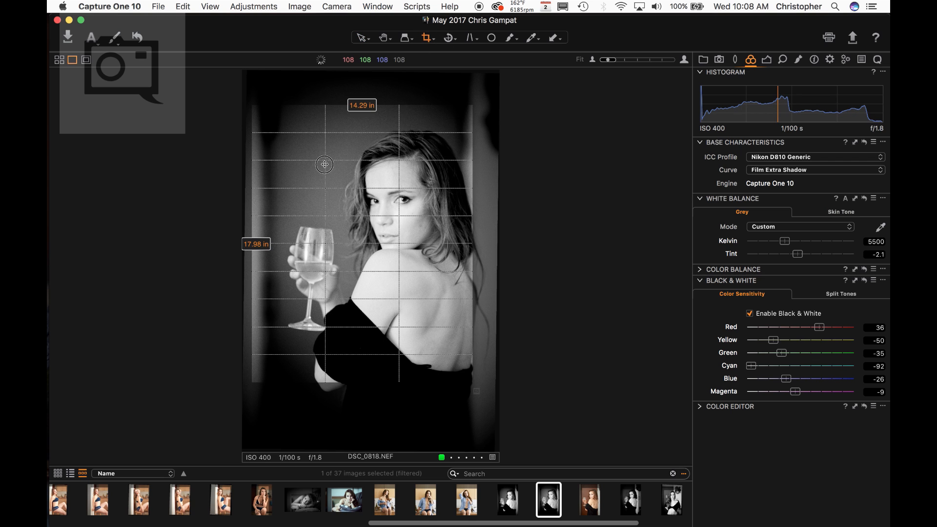
left_click(430, 42)
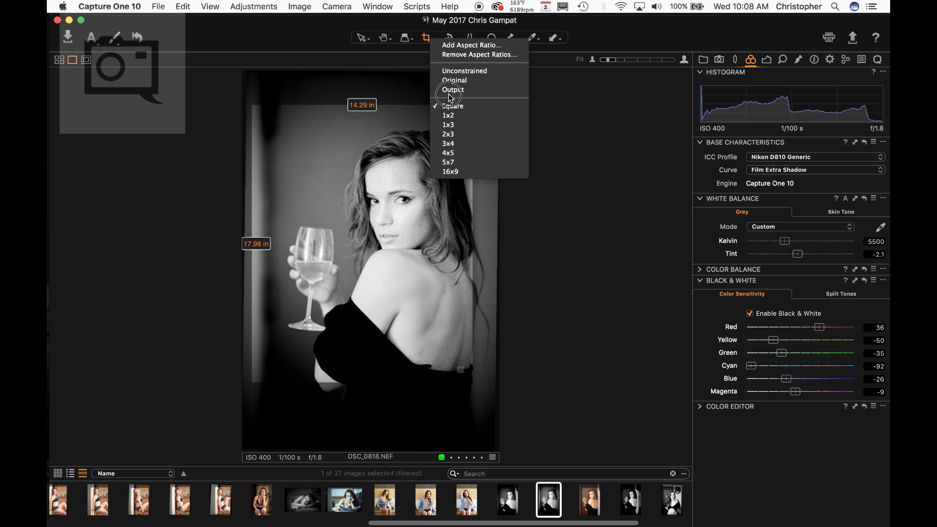
left_click(453, 106)
left_click_drag(361, 199, 379, 184)
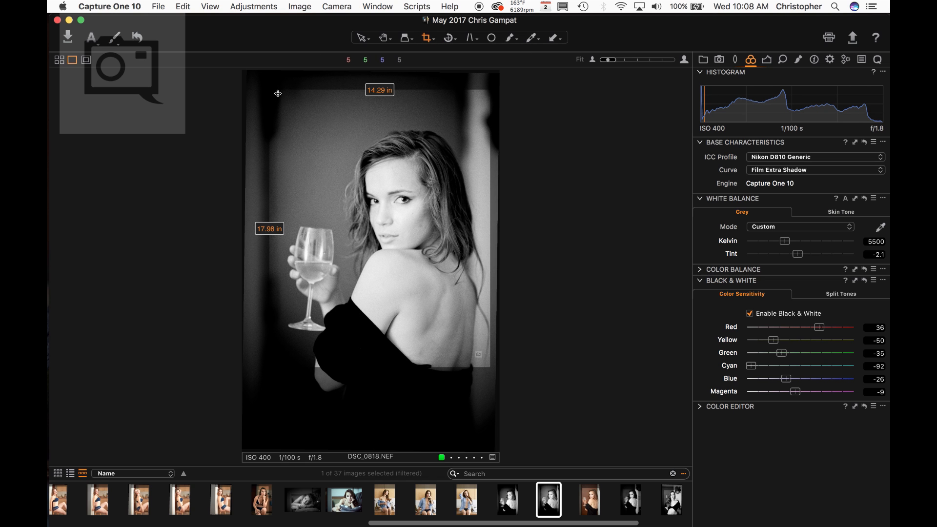
left_click_drag(274, 103, 280, 135)
left_click(426, 38)
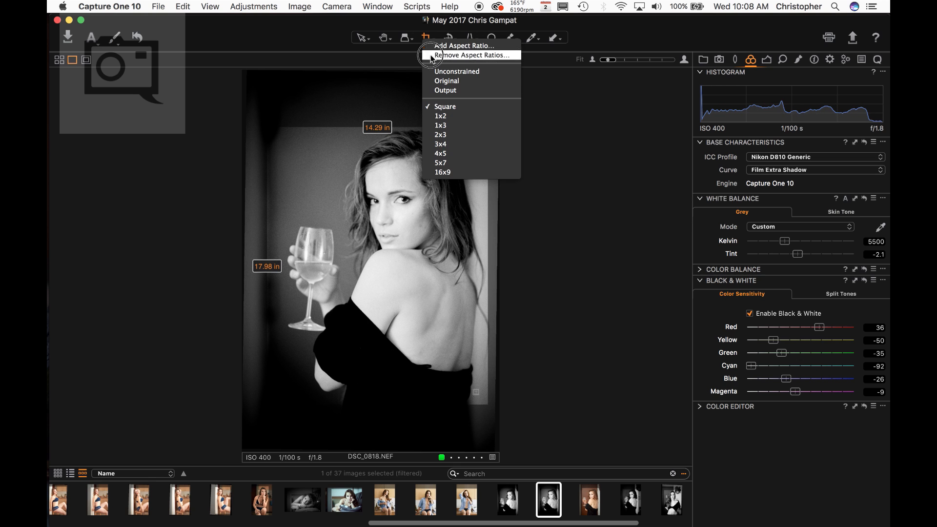
left_click(434, 107)
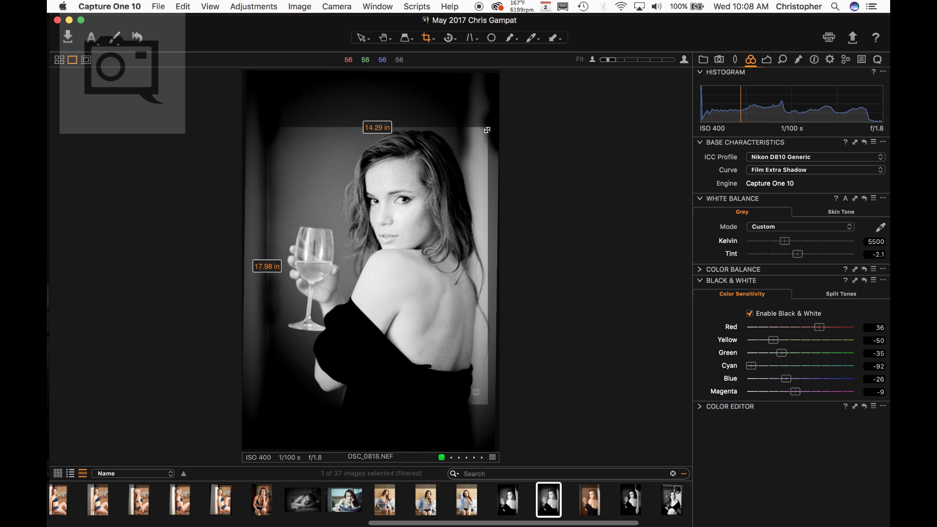
left_click_drag(428, 178, 428, 177)
left_click(361, 39)
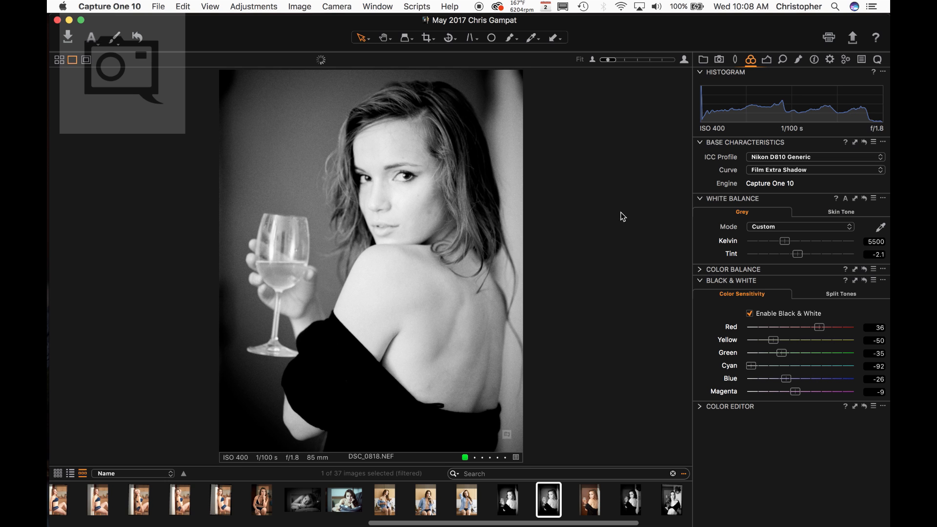
Crop DSC_0818.NEF to a square of about 13.35 in framing the woman's head, shoulders and wine glass
left_click(428, 38)
left_click_drag(432, 41, 508, 197)
left_click_drag(371, 273, 369, 209)
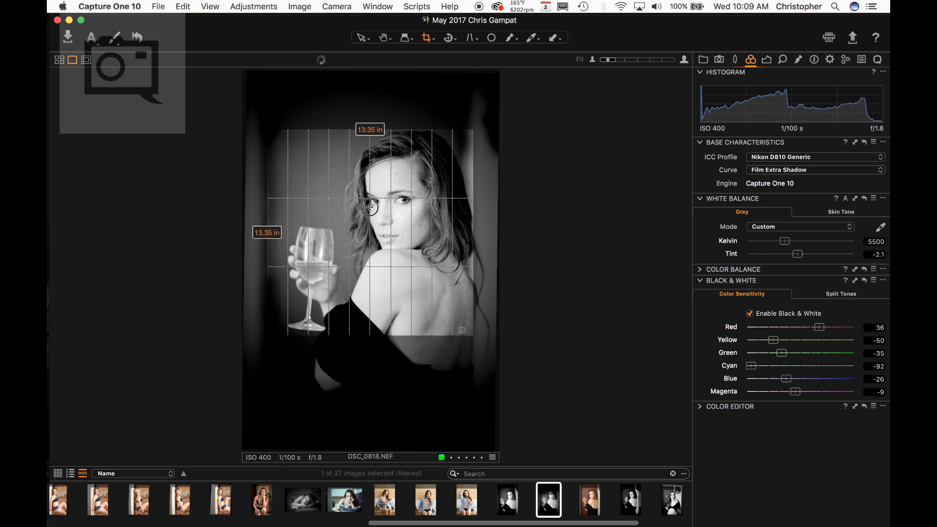
Compare the cropped DSC_0818.NEF with the neighbouring portraits, from DSC_0829.NEF back to DSC_0817.NEF
left_click(578, 502)
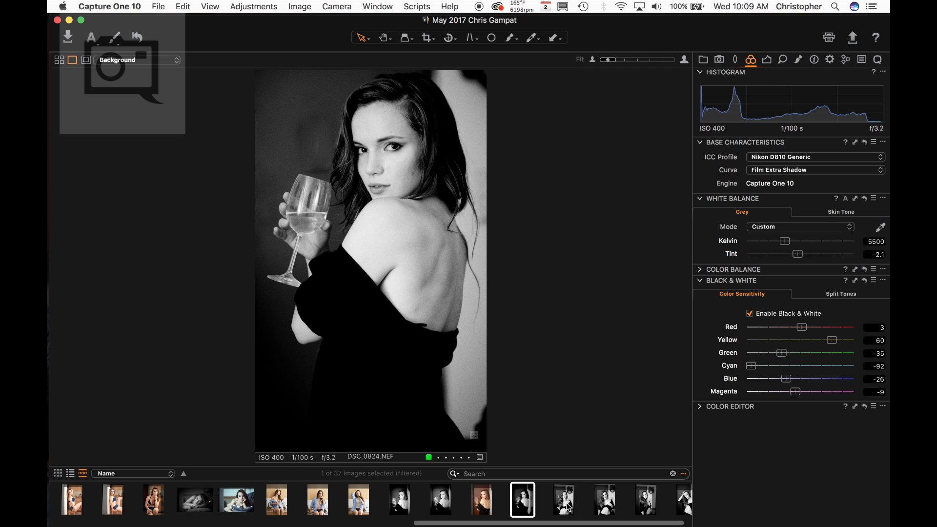
left_click(562, 504)
left_click(446, 505)
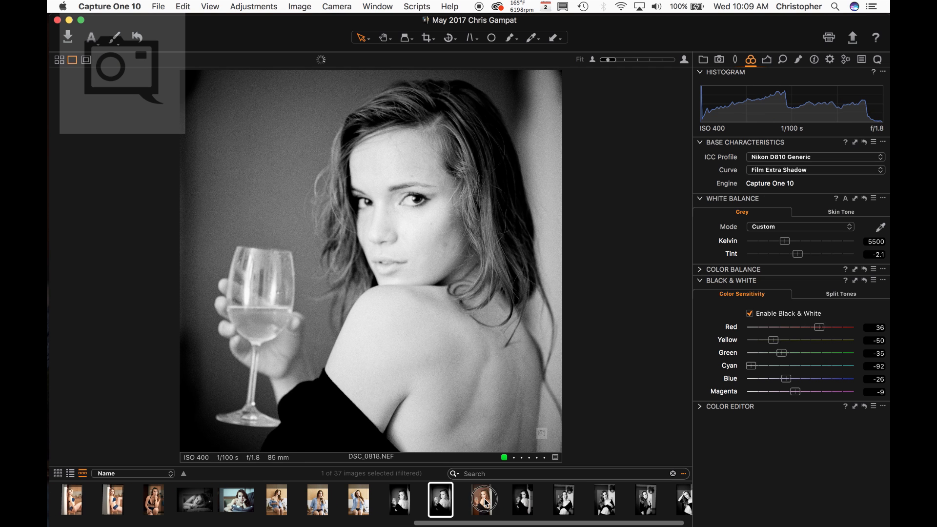
left_click(486, 502)
left_click(630, 502)
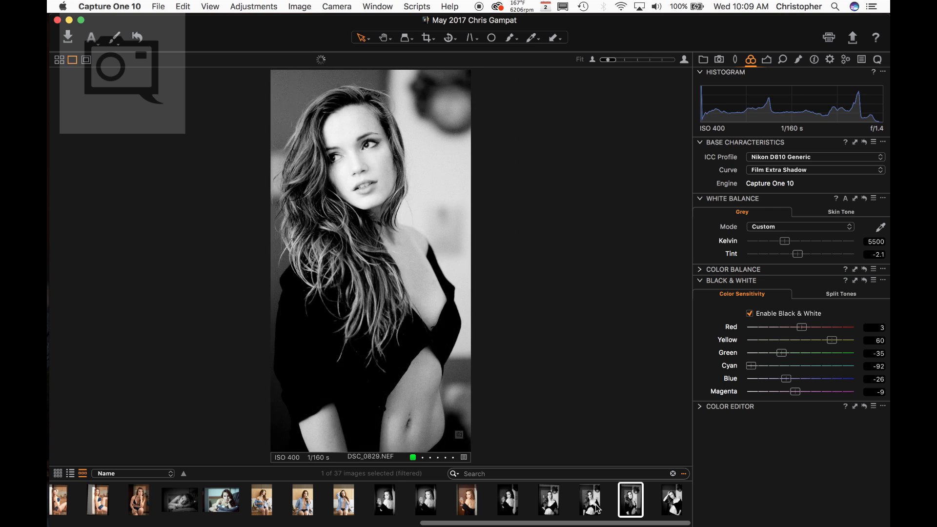
key("Left")
key("Left")
key("Left")
key("Left")
key("Left")
key("Left")
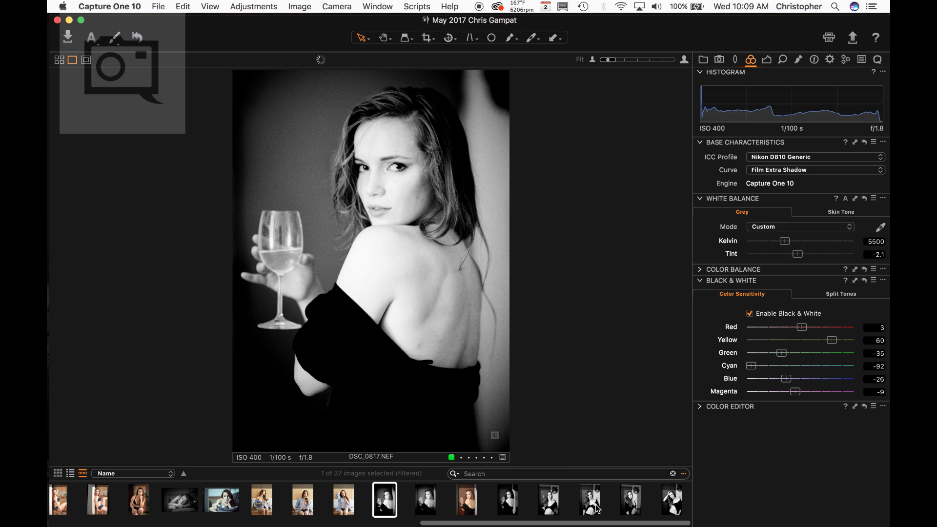
Look back through the filmstrip to the first portraits of the series
scroll(403, 497, "left", 10)
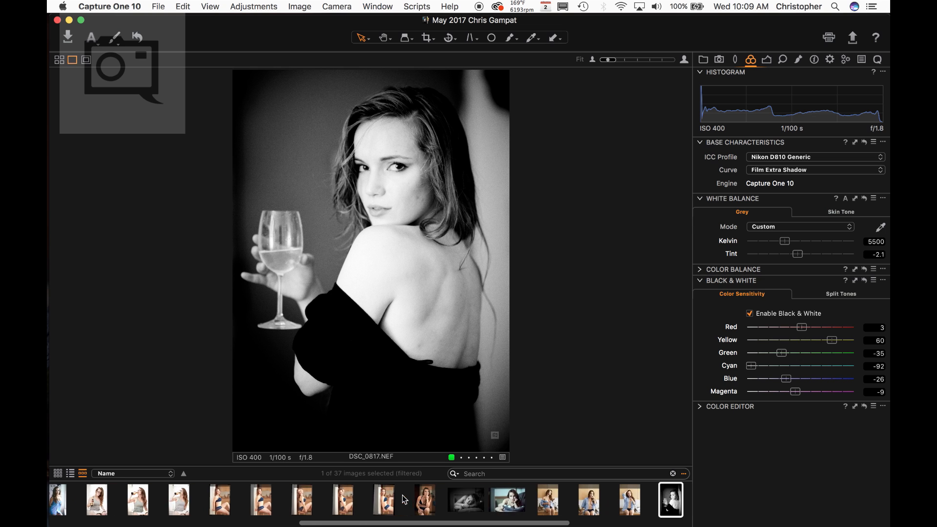
scroll(403, 499, "left", 2)
scroll(350, 505, "left", 10)
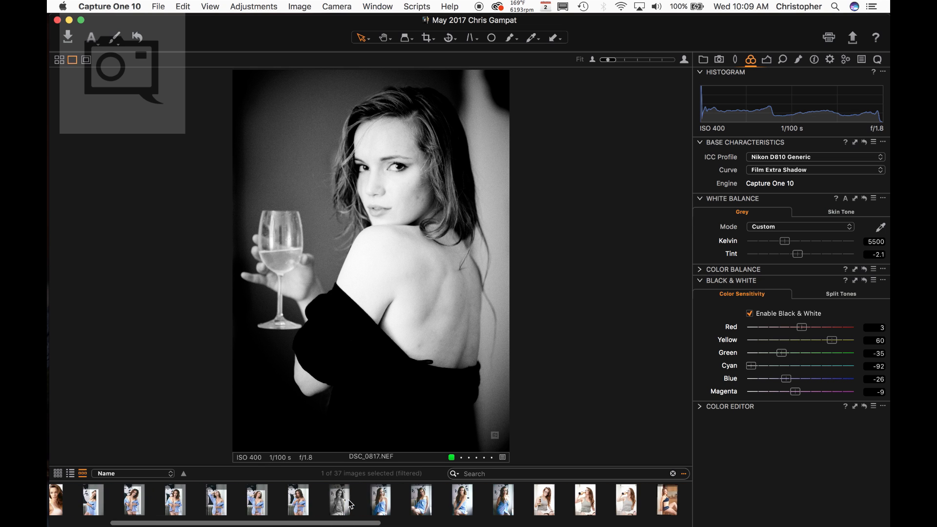
scroll(351, 505, "left", 2)
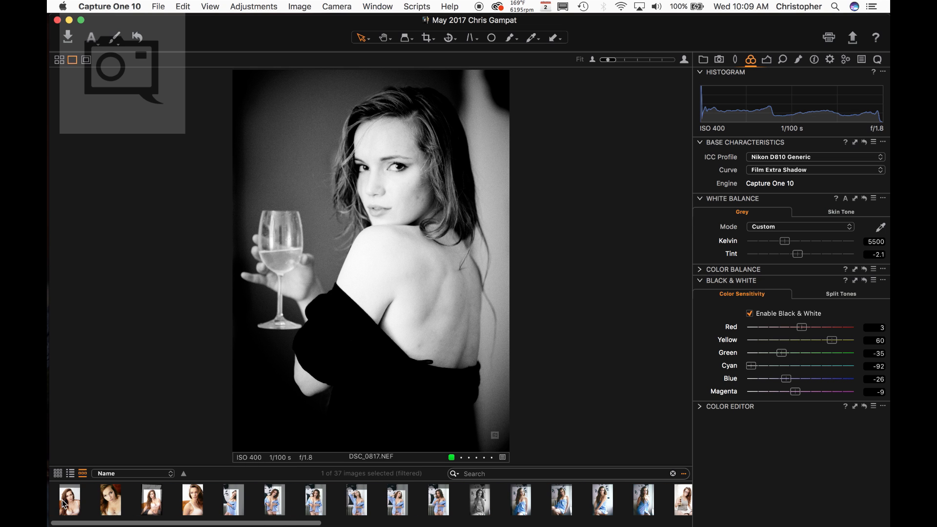